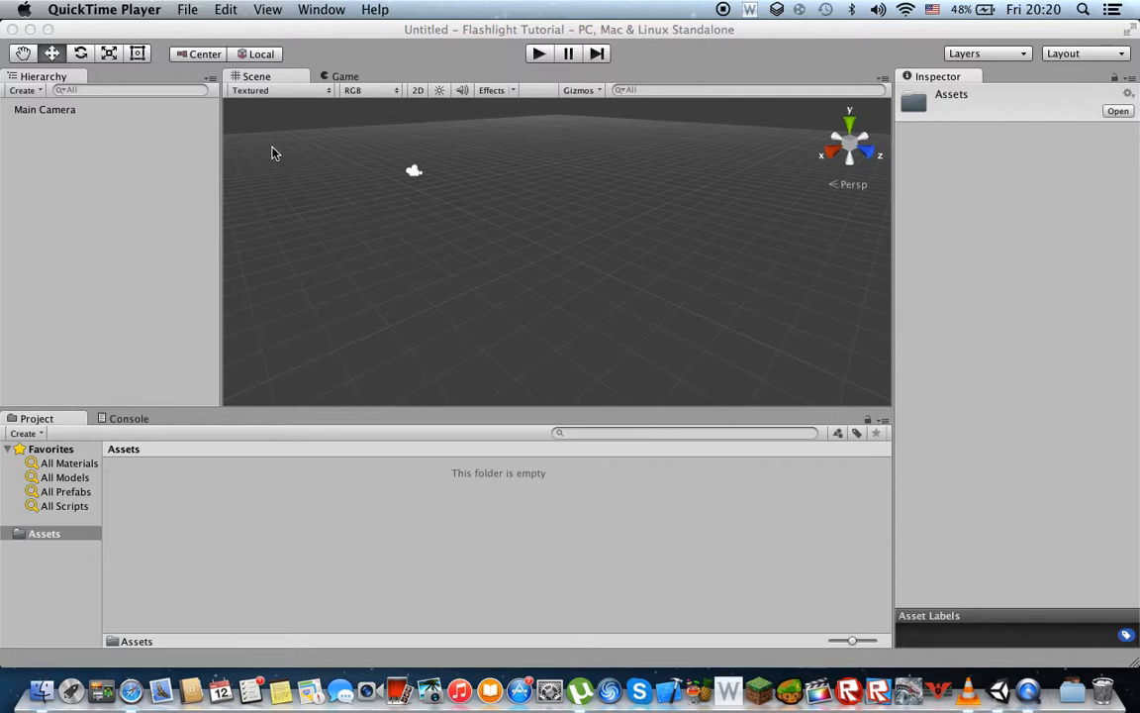
Step: Import the Character Controller package into the project with all its items
{"action": "left_click", "coordinate": [368, 484]}
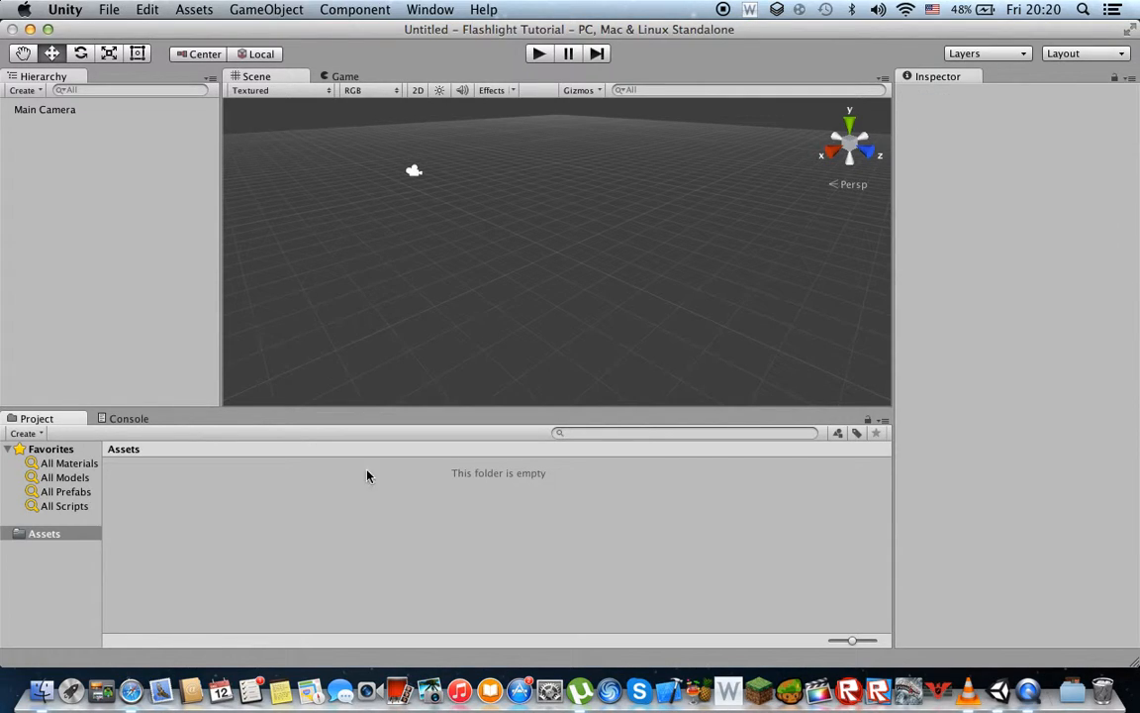
{"action": "right_click", "coordinate": [448, 566]}
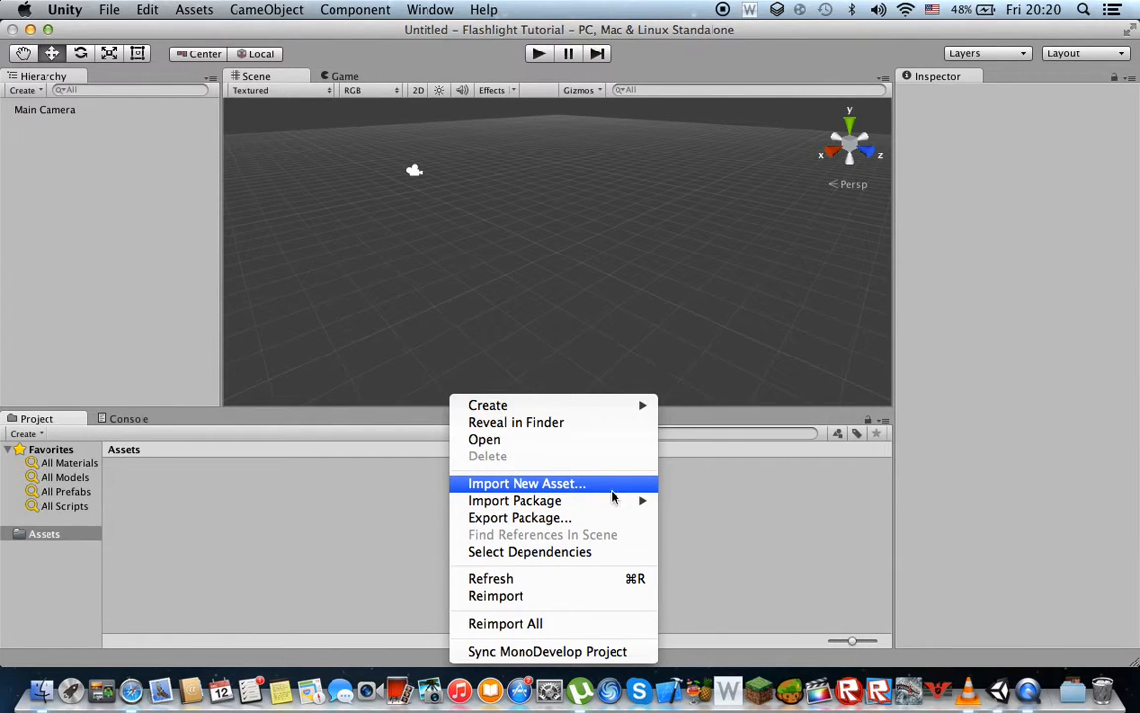
{"action": "mouse_move", "coordinate": [642, 502]}
{"action": "left_click", "coordinate": [293, 558]}
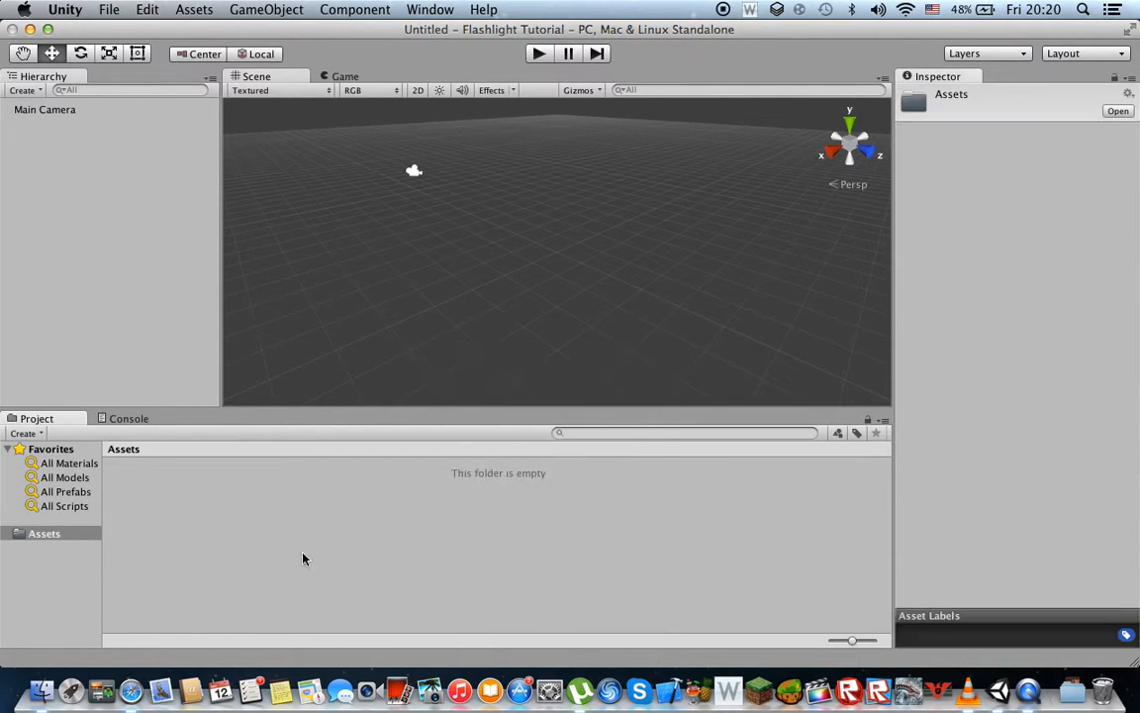
{"action": "right_click", "coordinate": [537, 548]}
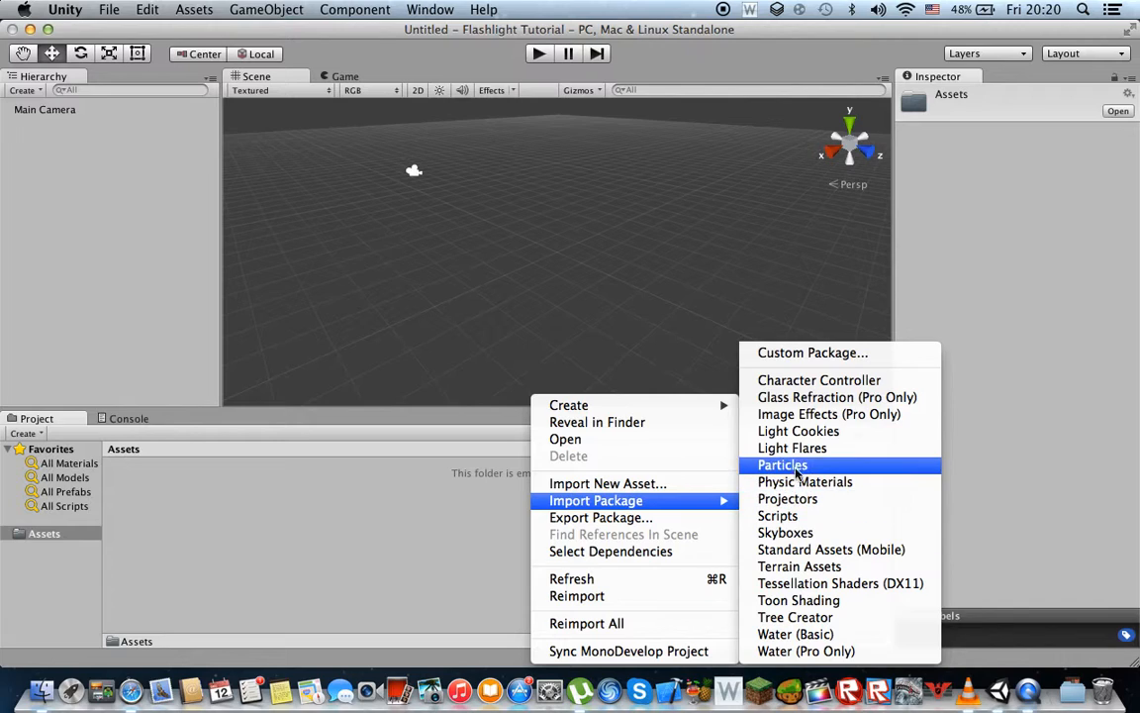
{"action": "left_click", "coordinate": [803, 382]}
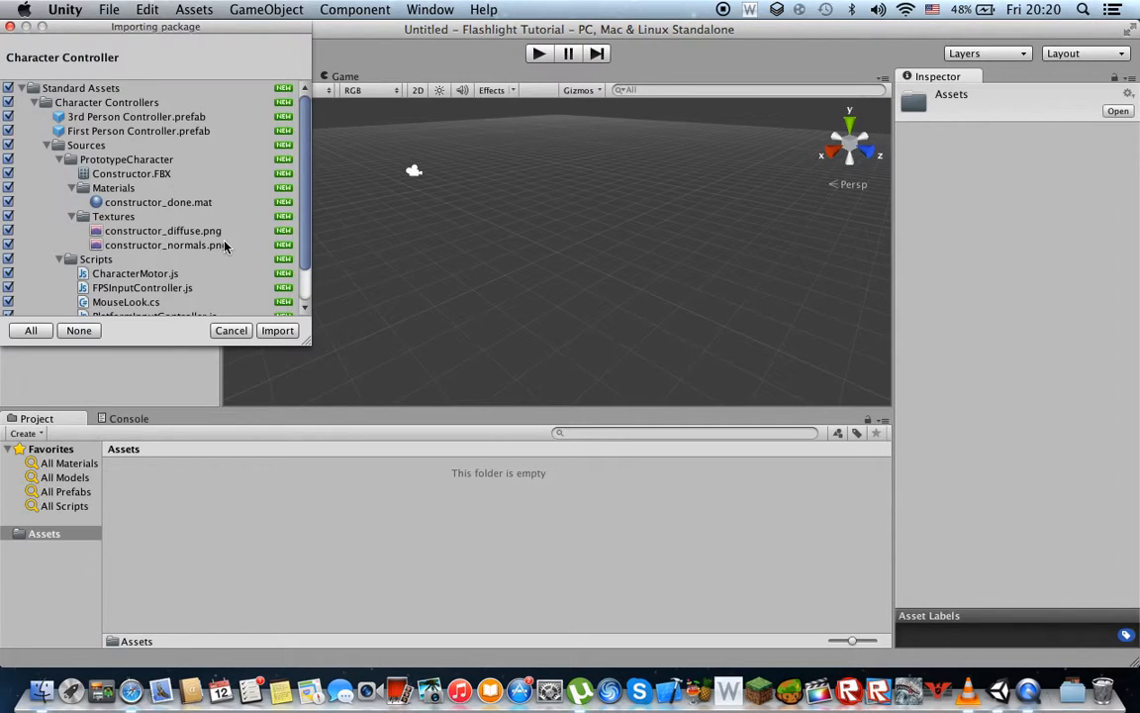
{"action": "left_click", "coordinate": [278, 330]}
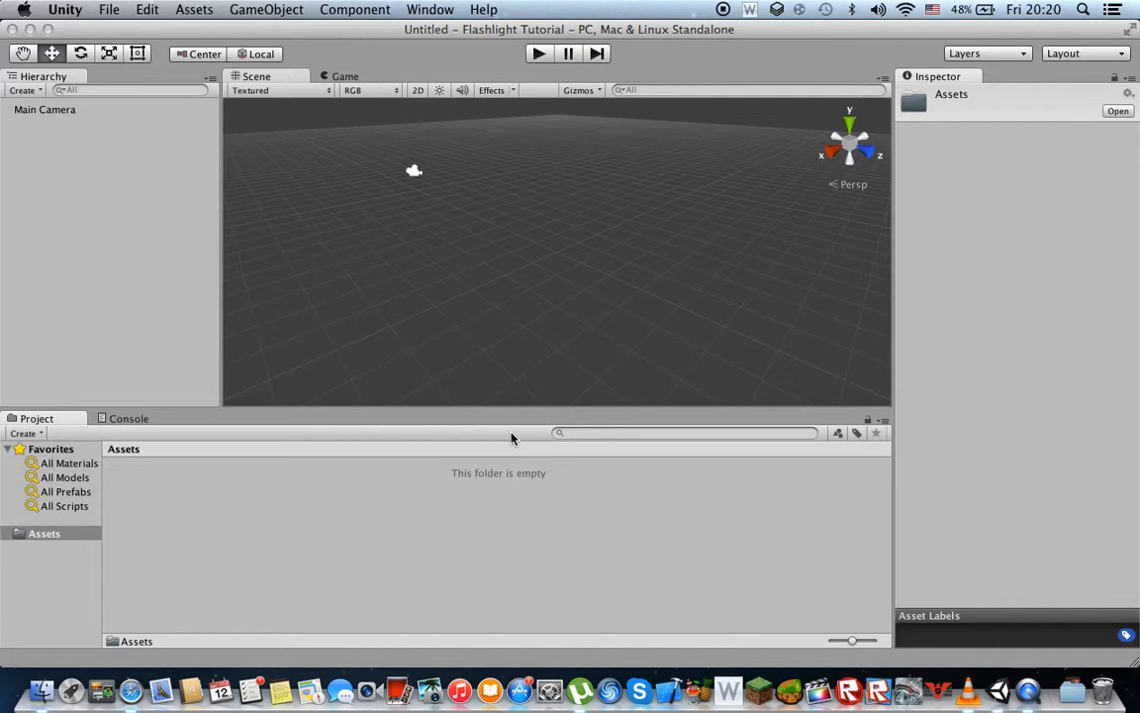
Step: Import the Light Cookies package into the project
{"action": "right_click", "coordinate": [523, 485]}
{"action": "mouse_move", "coordinate": [619, 506]}
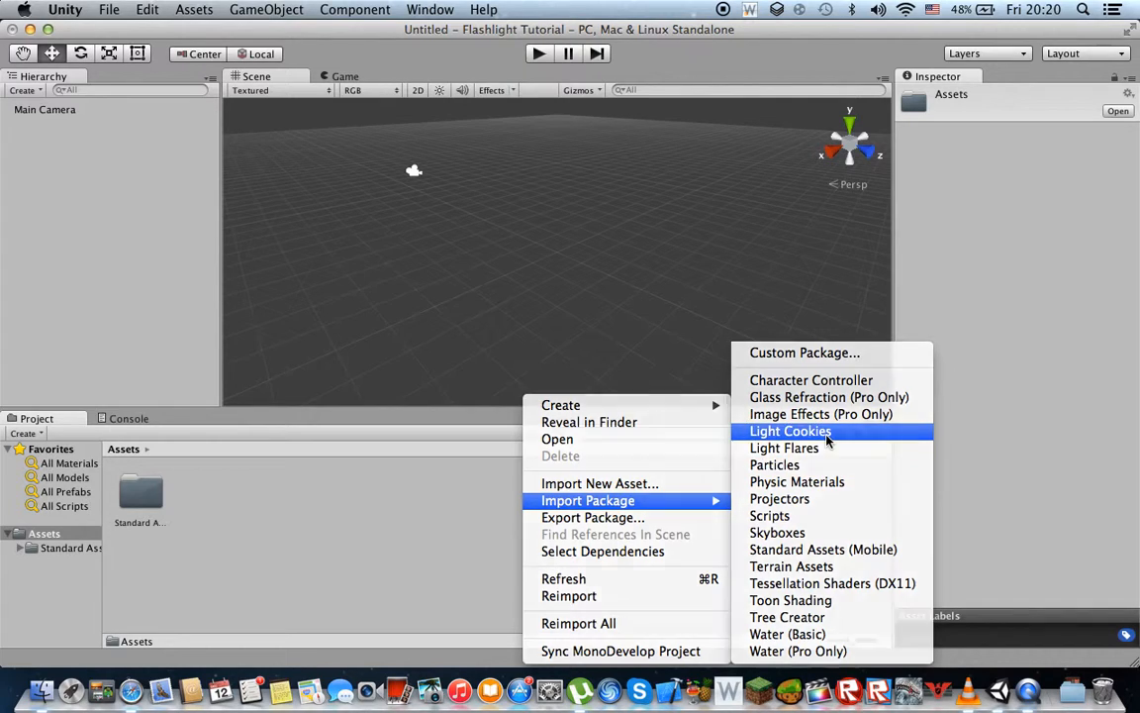
{"action": "left_click", "coordinate": [792, 431]}
{"action": "left_click", "coordinate": [277, 336]}
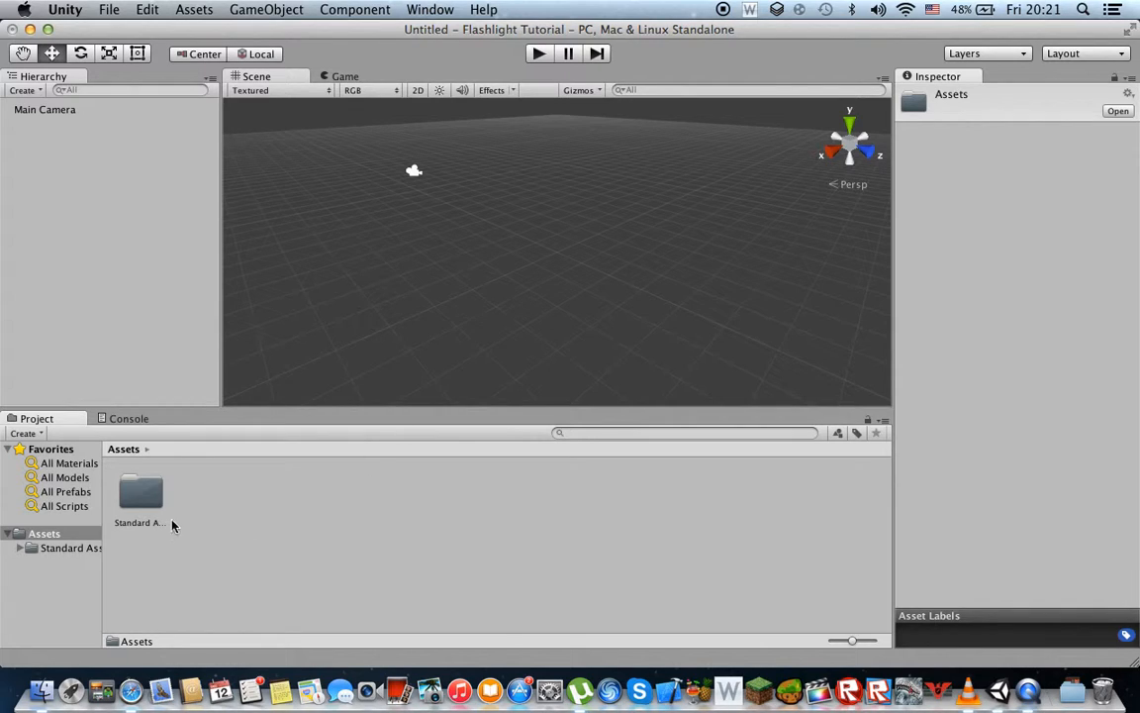
Step: Import the Terrain Assets package into the project with all its items
{"action": "right_click", "coordinate": [301, 510]}
{"action": "mouse_move", "coordinate": [396, 501]}
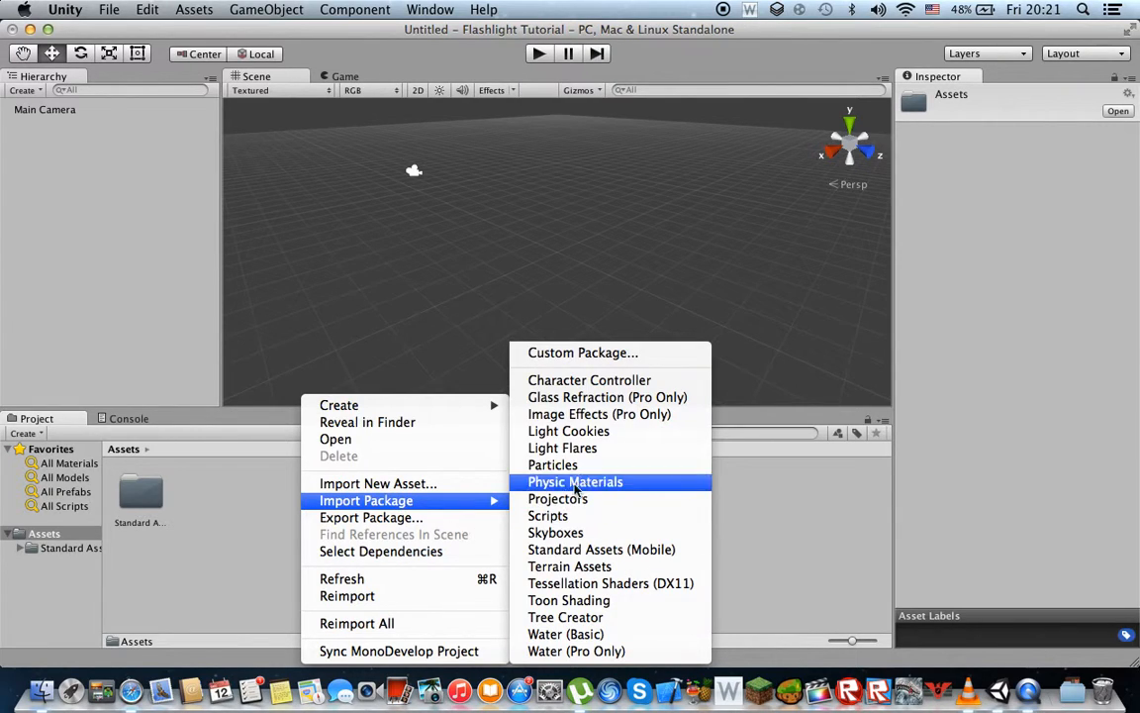
{"action": "left_click", "coordinate": [641, 570]}
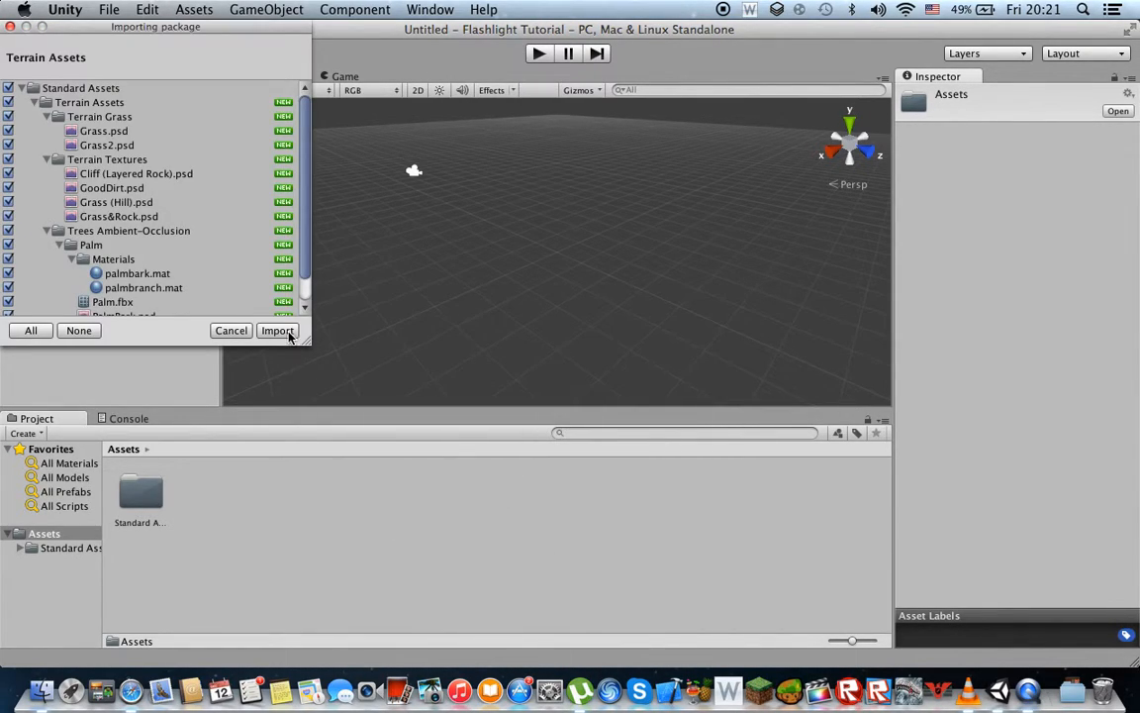
{"action": "left_click", "coordinate": [287, 331]}
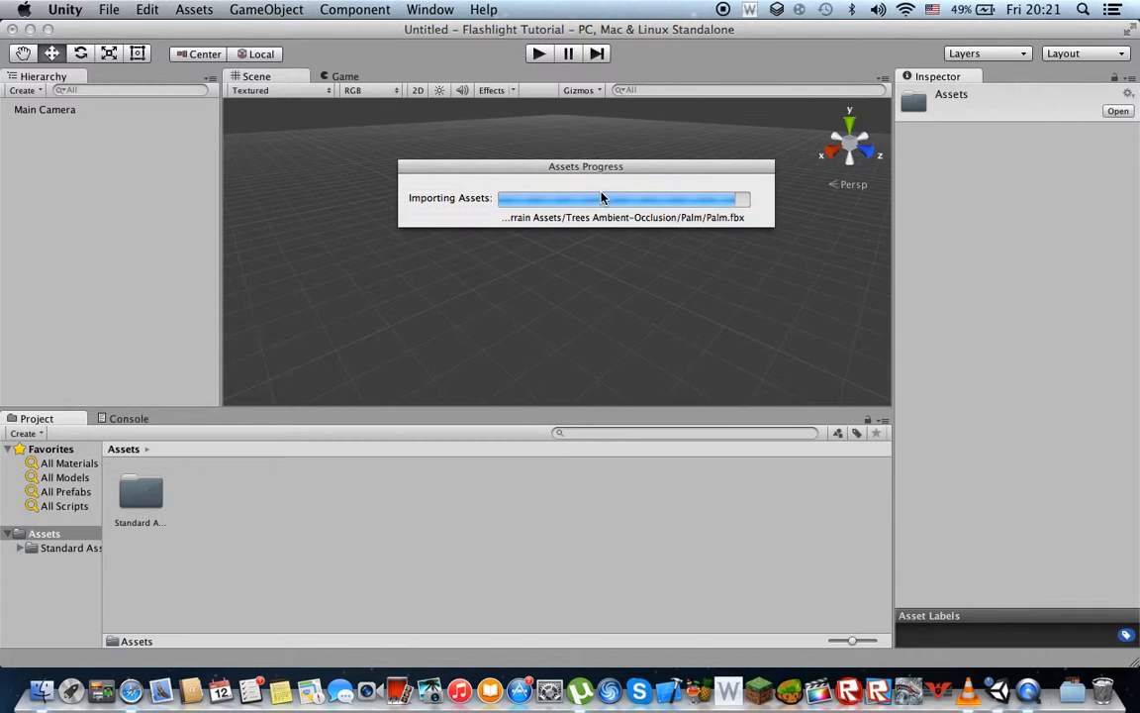
Step: Delete the 3rd Person Controller prefab from the Character Controllers folder in Standard Assets
{"action": "double_click", "coordinate": [140, 492]}
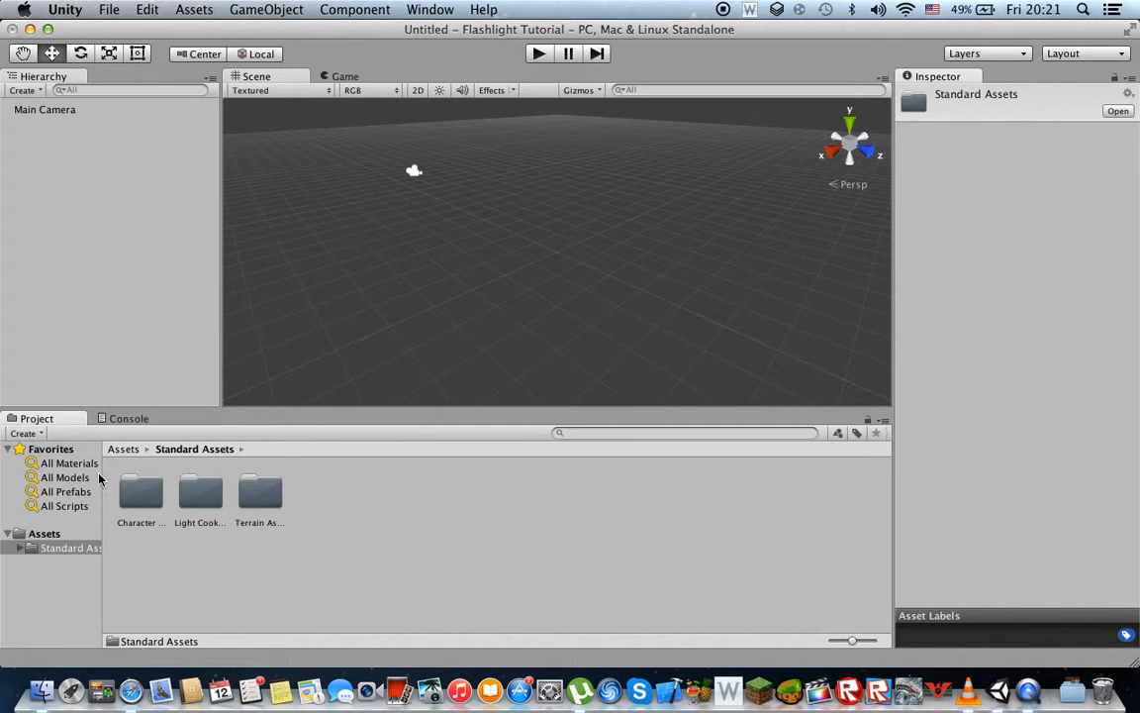
{"action": "left_click", "coordinate": [42, 534]}
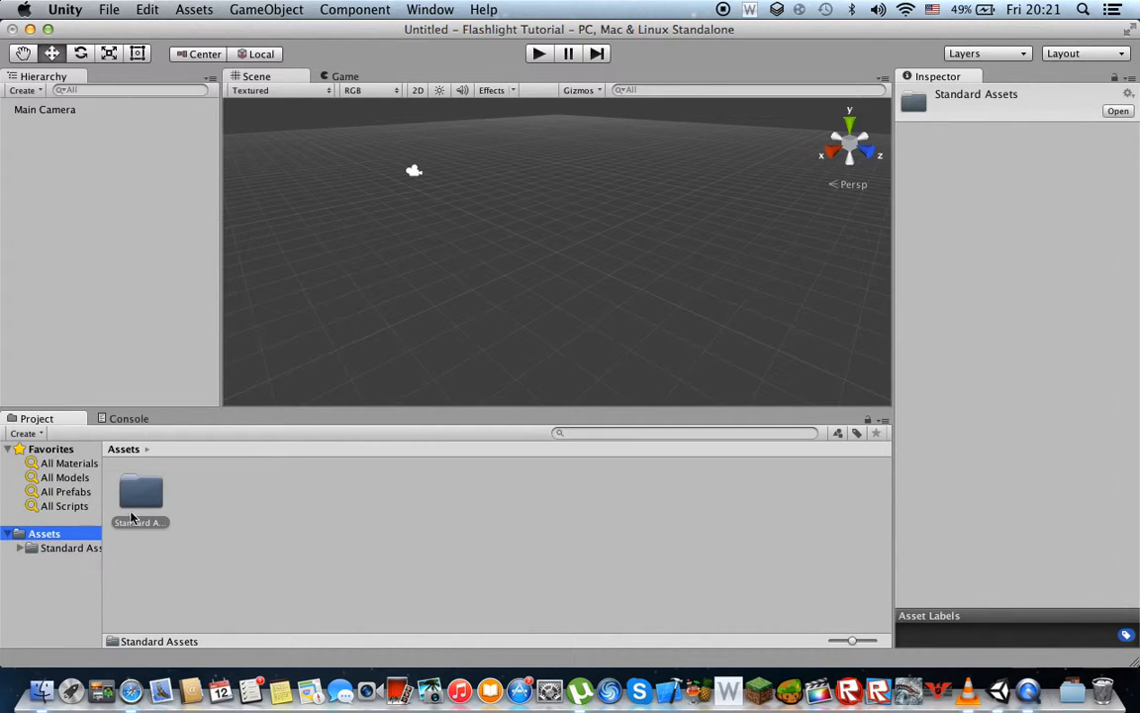
{"action": "double_click", "coordinate": [139, 491]}
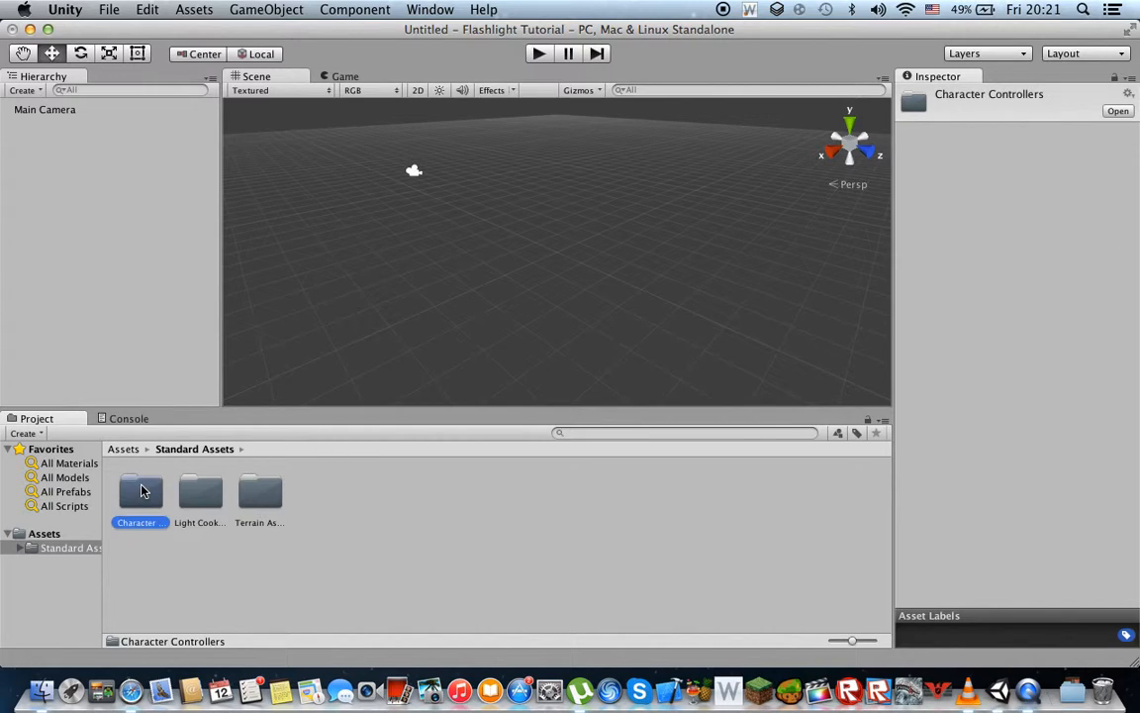
{"action": "double_click", "coordinate": [141, 491]}
{"action": "left_click", "coordinate": [141, 490]}
{"action": "right_click", "coordinate": [141, 490]}
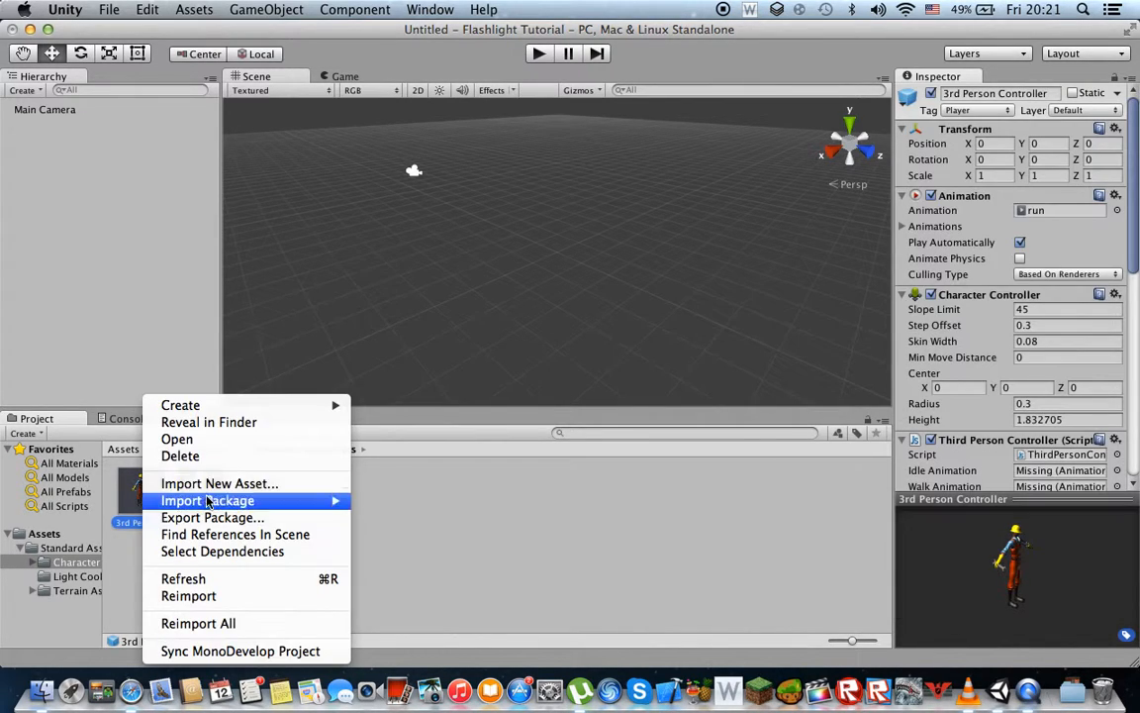
{"action": "left_click", "coordinate": [220, 457]}
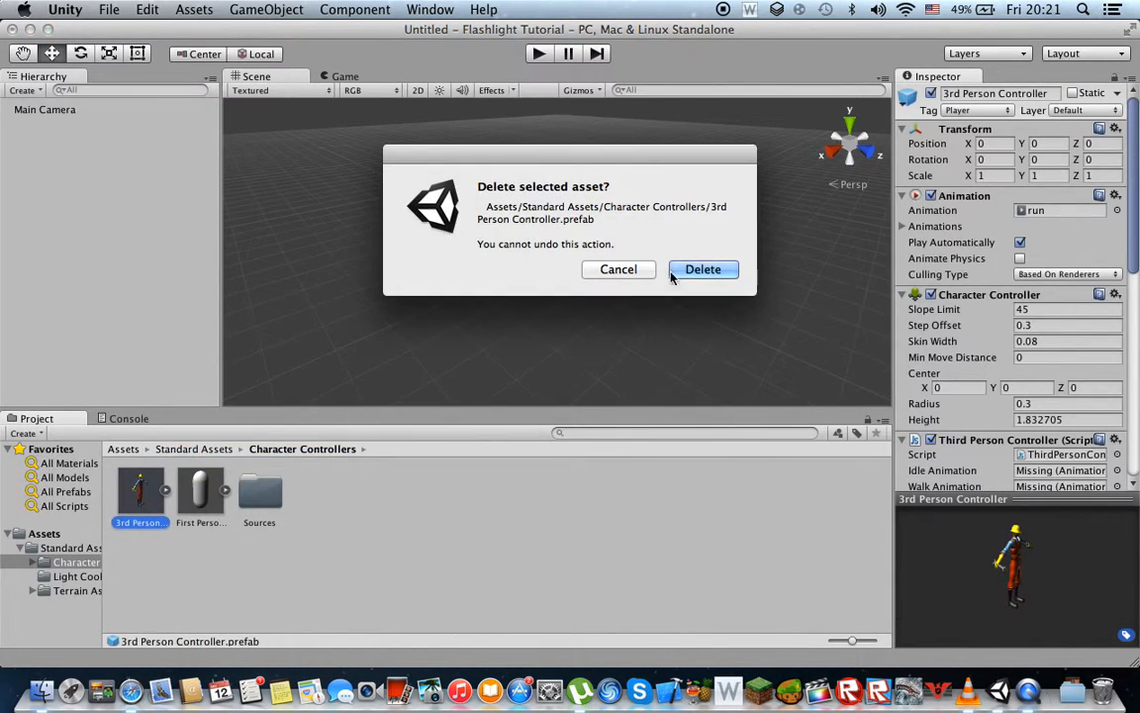
{"action": "left_click", "coordinate": [678, 271]}
Step: Add the First Person Controller prefab from the Character Controllers folder to the scene
{"action": "left_click", "coordinate": [136, 483]}
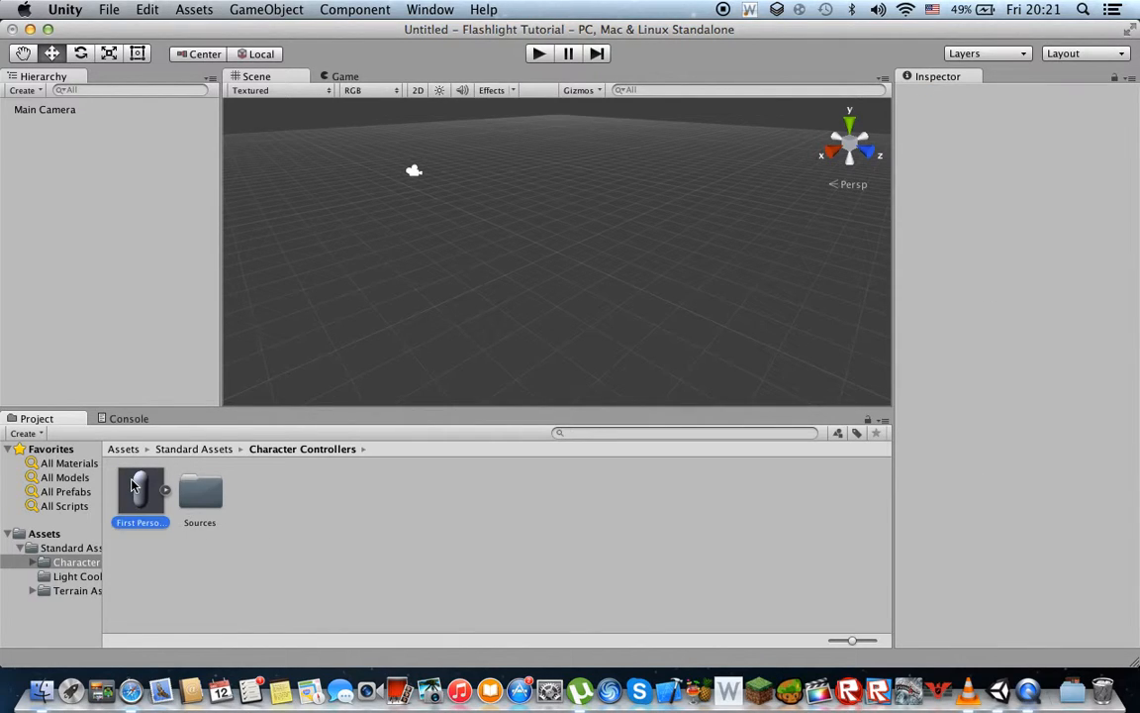
{"action": "left_click_drag", "start_coordinate": [131, 484], "coordinate": [65, 265]}
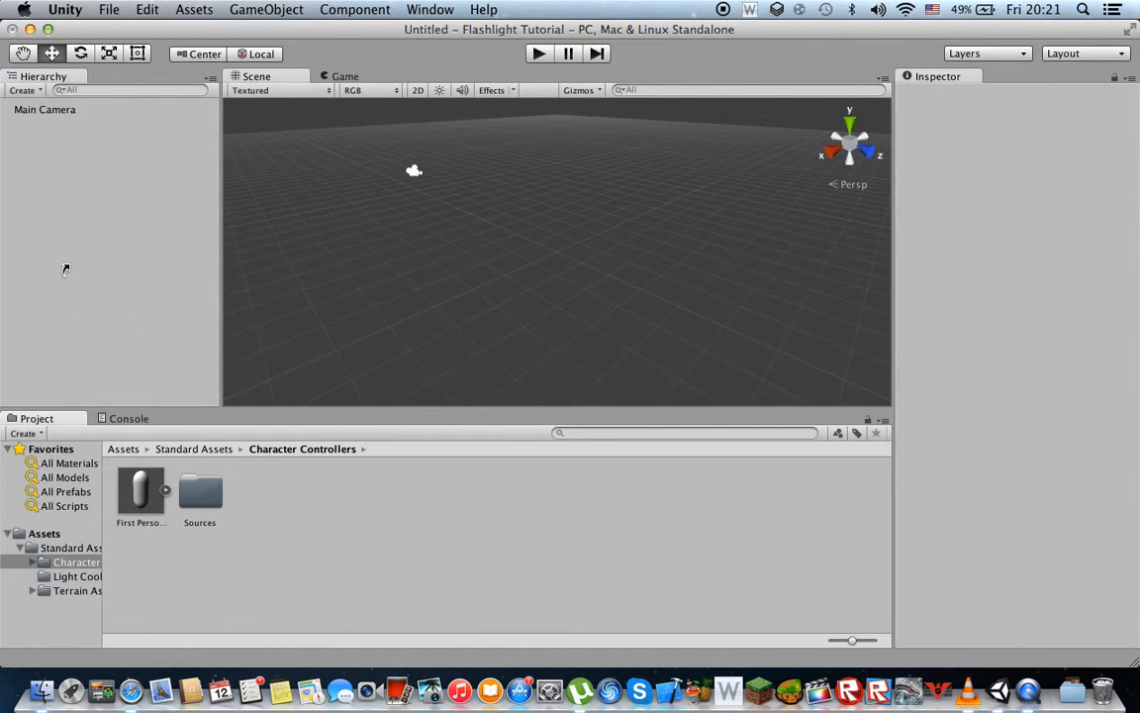
{"action": "scroll", "coordinate": [449, 217], "scroll_direction": "down", "scroll_amount": 6}
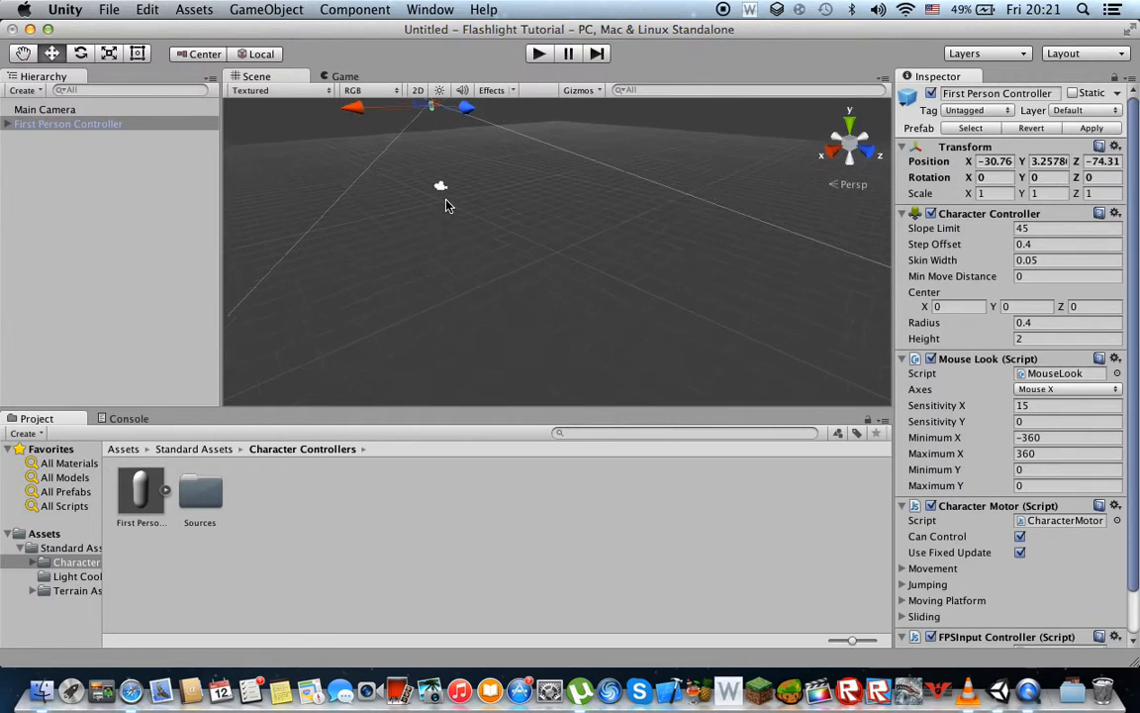
{"action": "scroll", "coordinate": [448, 204], "scroll_direction": "down", "scroll_amount": 3}
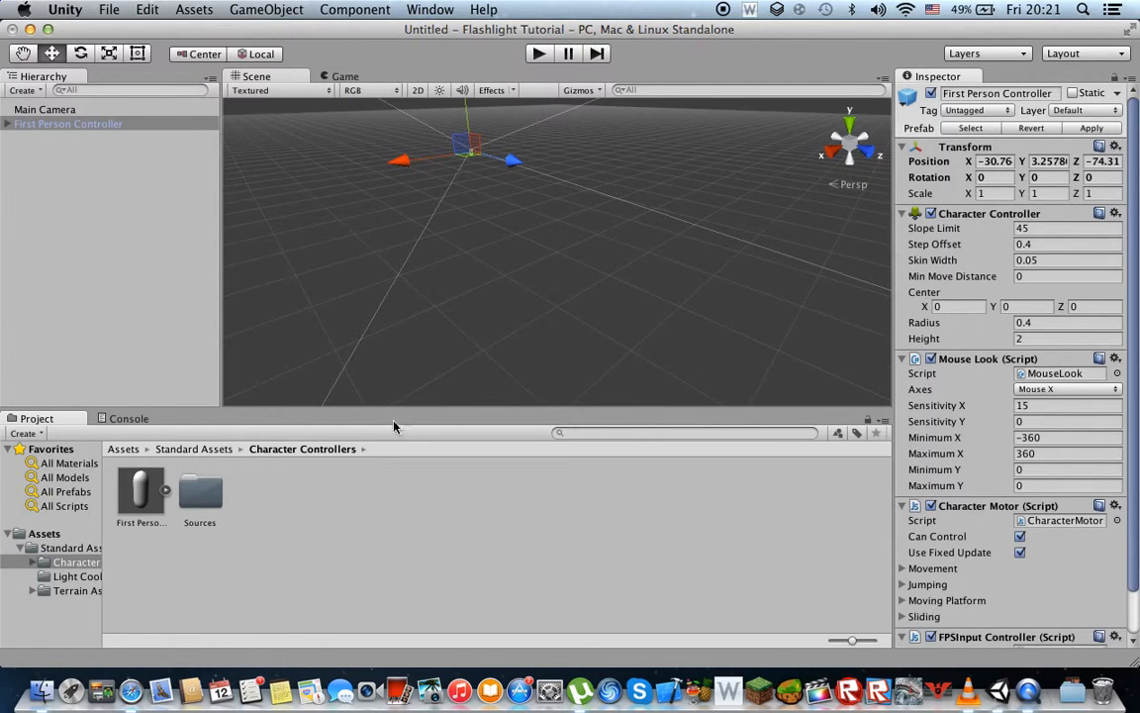
{"action": "scroll", "coordinate": [486, 206], "scroll_direction": "up", "scroll_amount": 3}
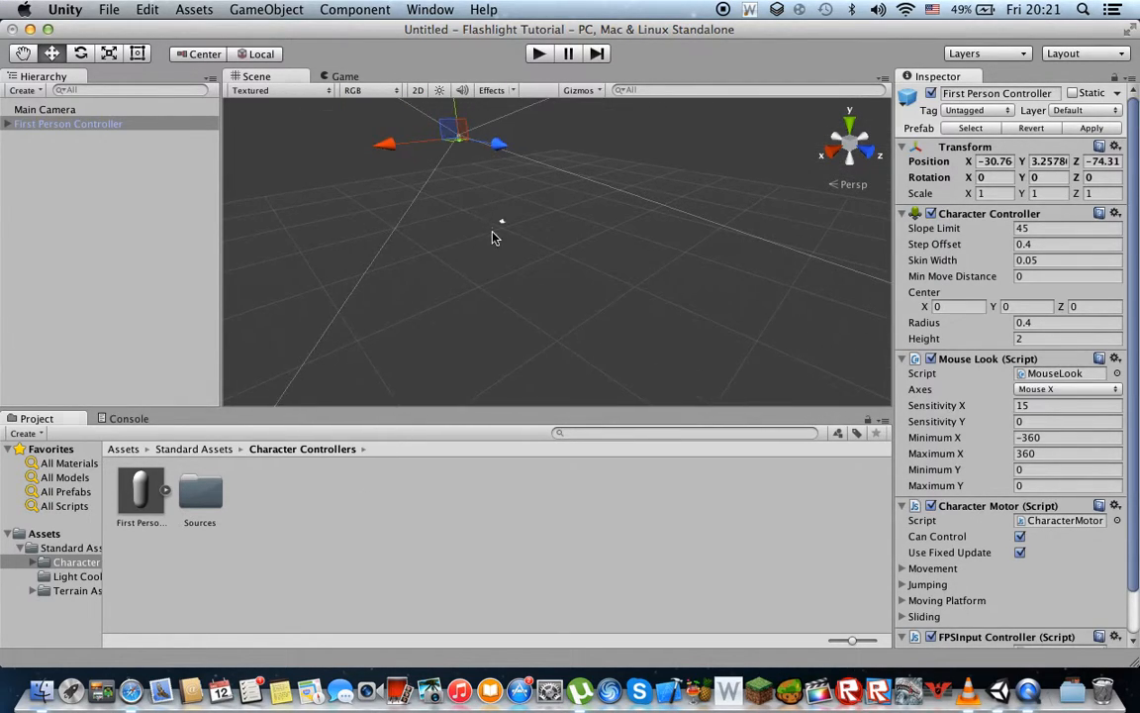
{"action": "right_click_drag", "start_coordinate": [495, 238], "coordinate": [435, 163]}
{"action": "scroll", "coordinate": [466, 210], "scroll_direction": "up", "scroll_amount": 5}
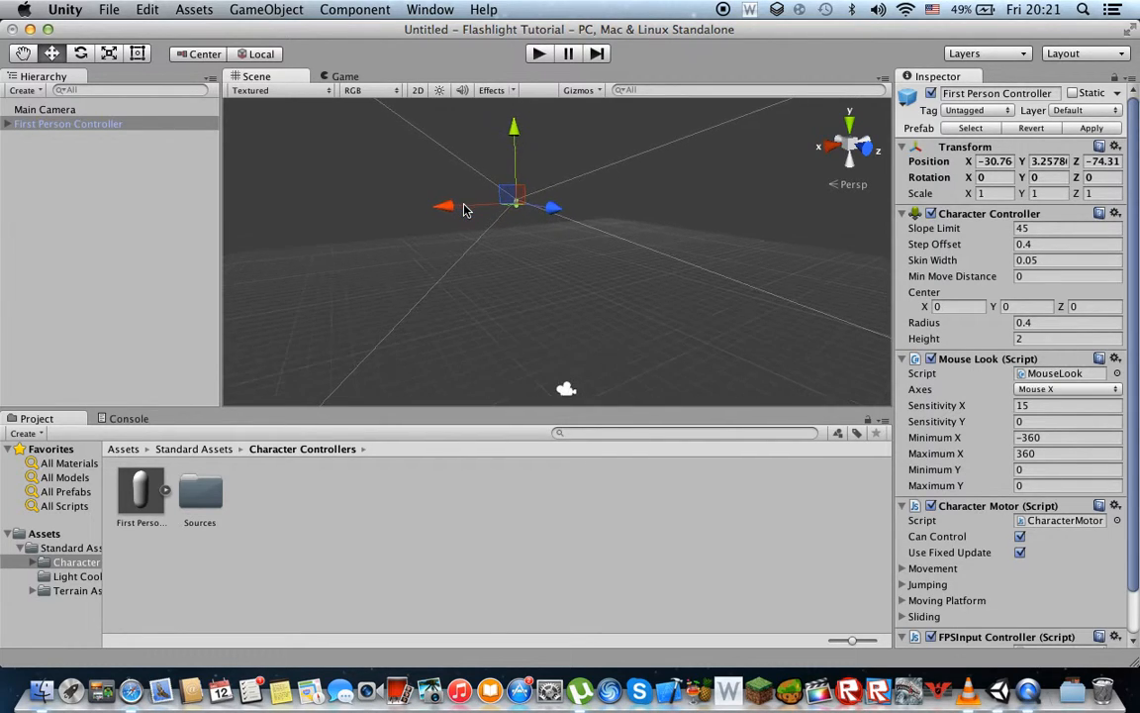
{"action": "right_click_drag", "start_coordinate": [465, 209], "coordinate": [525, 261]}
{"action": "scroll", "coordinate": [536, 237], "scroll_direction": "up", "scroll_amount": 10}
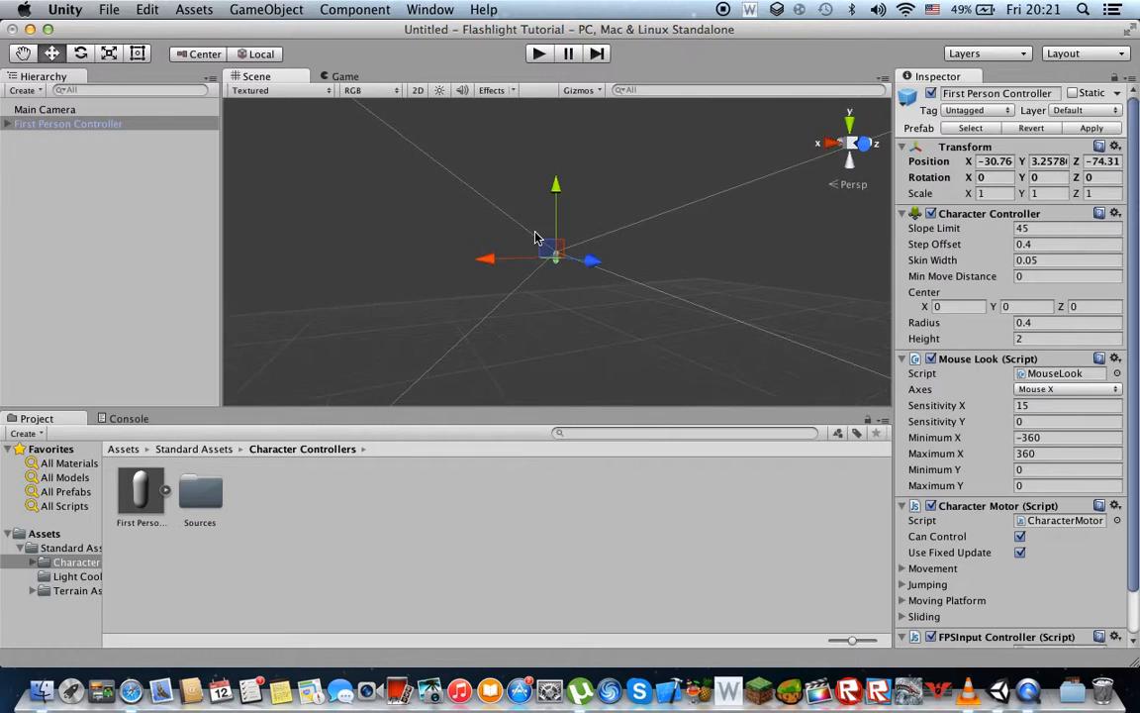
{"action": "key", "text": "f"}
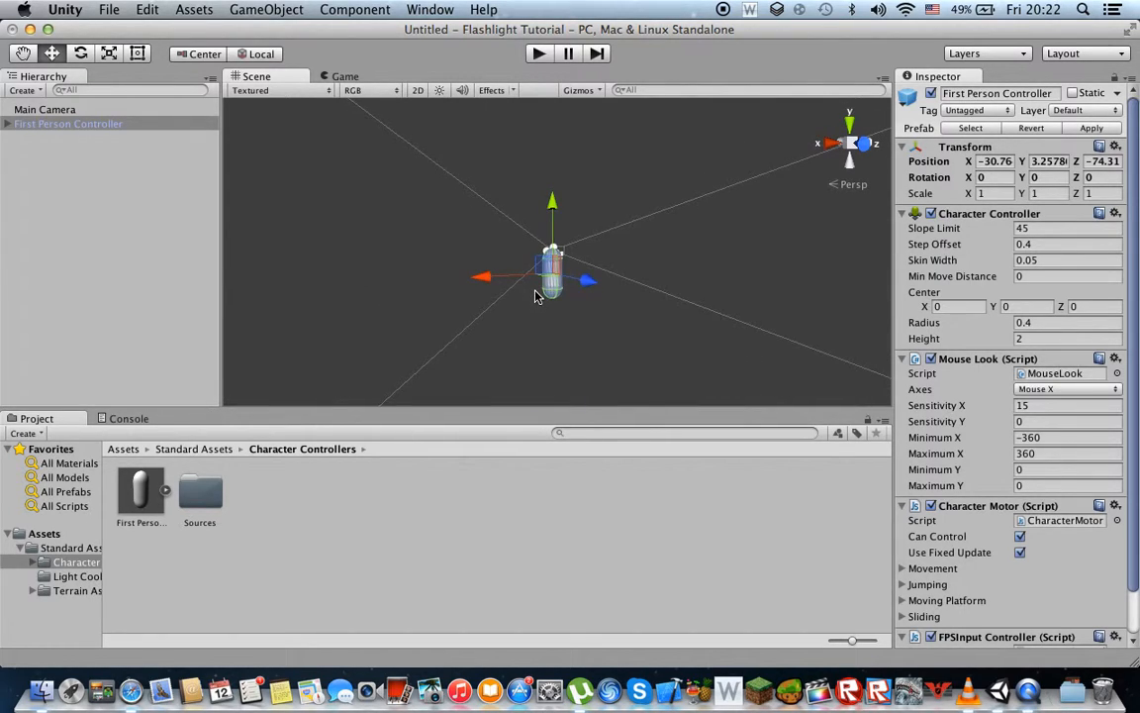
{"action": "right_click_drag", "start_coordinate": [423, 206], "coordinate": [435, 245]}
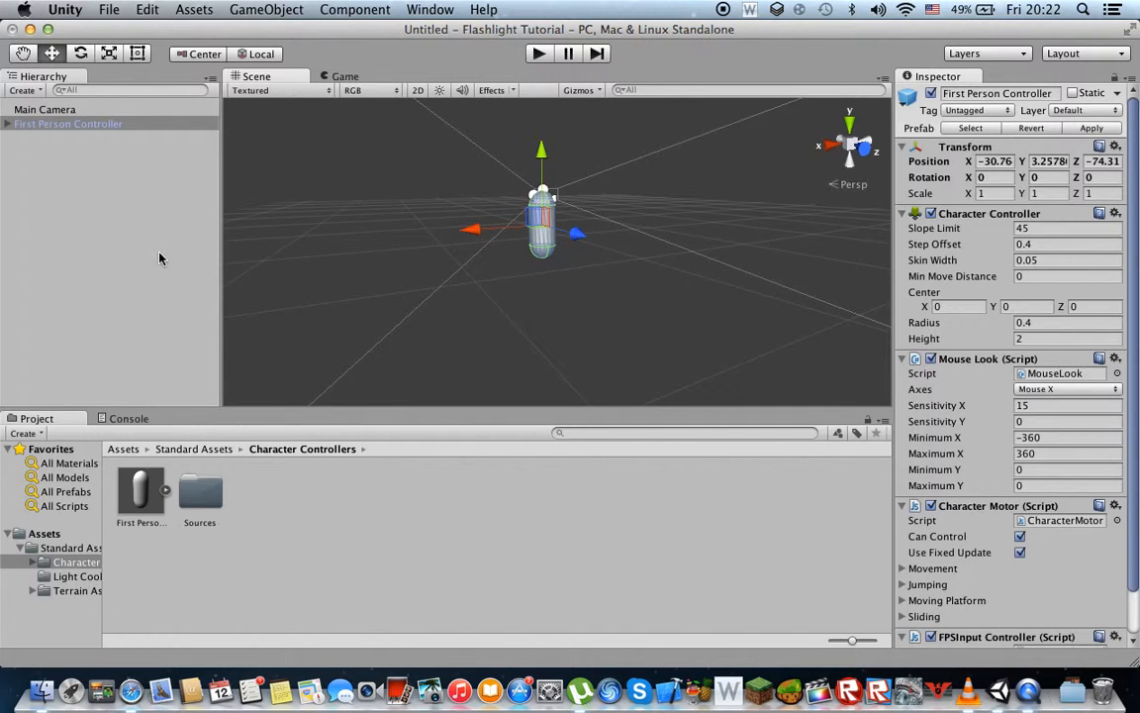
Step: Create a Terrain object and move it to about X -821, Z -659 so it extends beneath the First Person Controller
{"action": "left_click", "coordinate": [254, 10]}
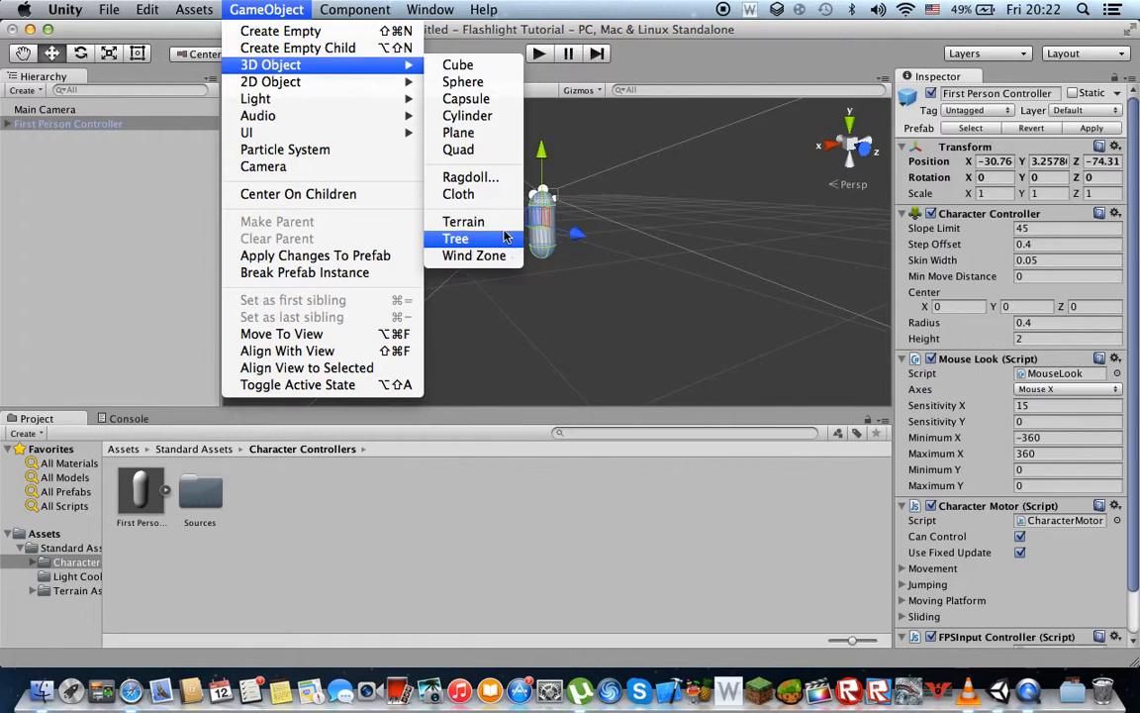
{"action": "left_click", "coordinate": [157, 194]}
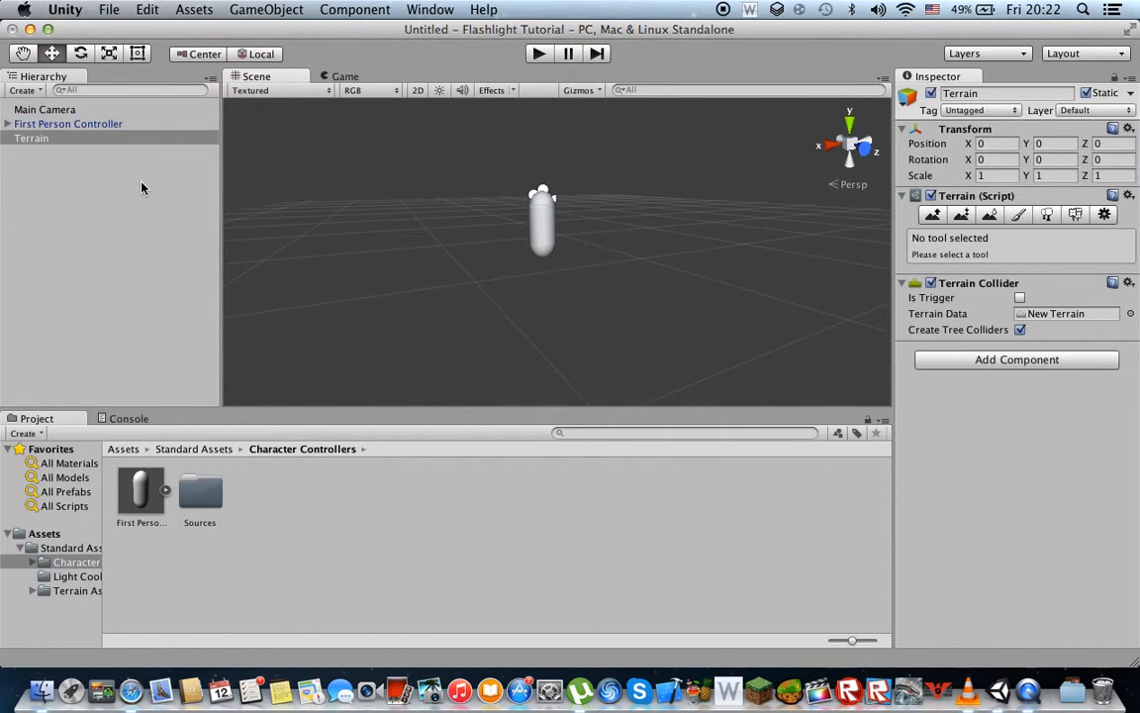
{"action": "key", "text": "f"}
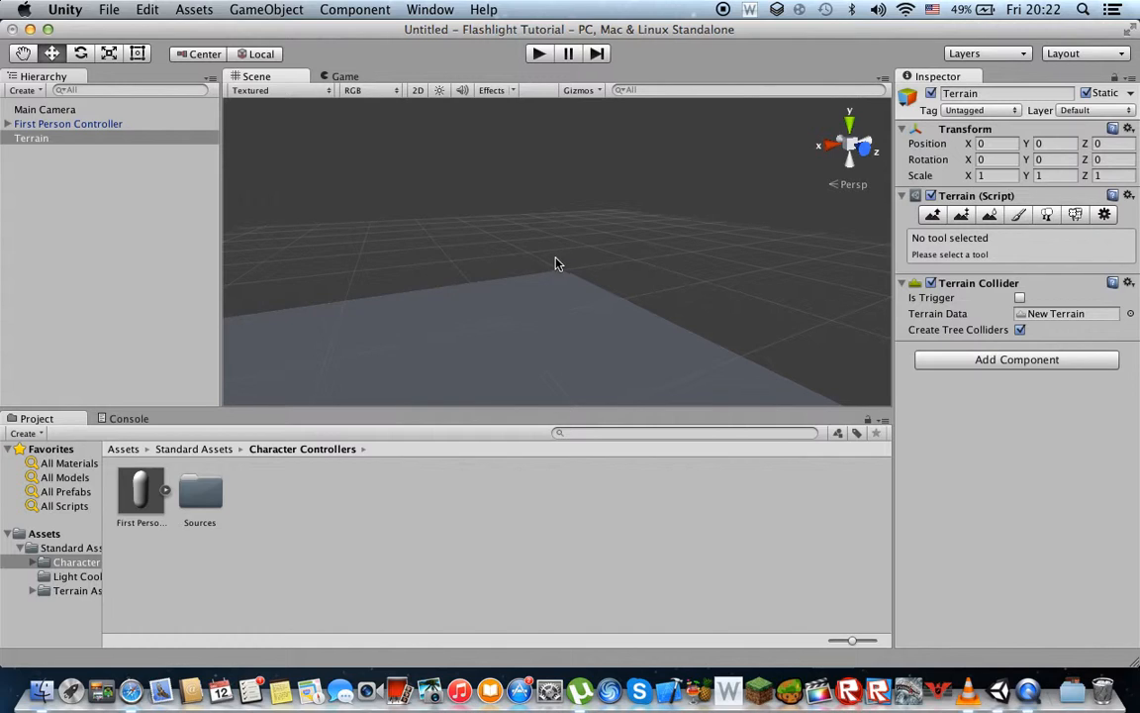
{"action": "scroll", "coordinate": [549, 261], "scroll_direction": "down", "scroll_amount": 10}
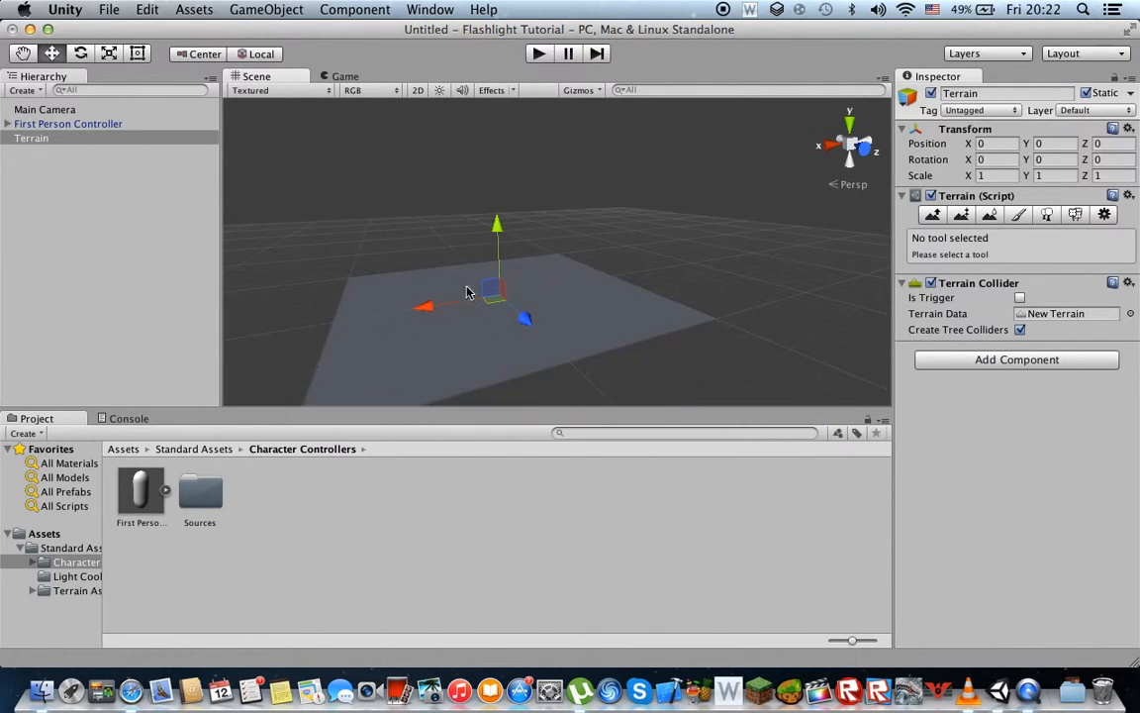
{"action": "left_click_drag", "start_coordinate": [420, 308], "coordinate": [543, 313]}
{"action": "left_click_drag", "start_coordinate": [665, 307], "coordinate": [424, 283]}
{"action": "scroll", "coordinate": [444, 287], "scroll_direction": "up", "scroll_amount": 5}
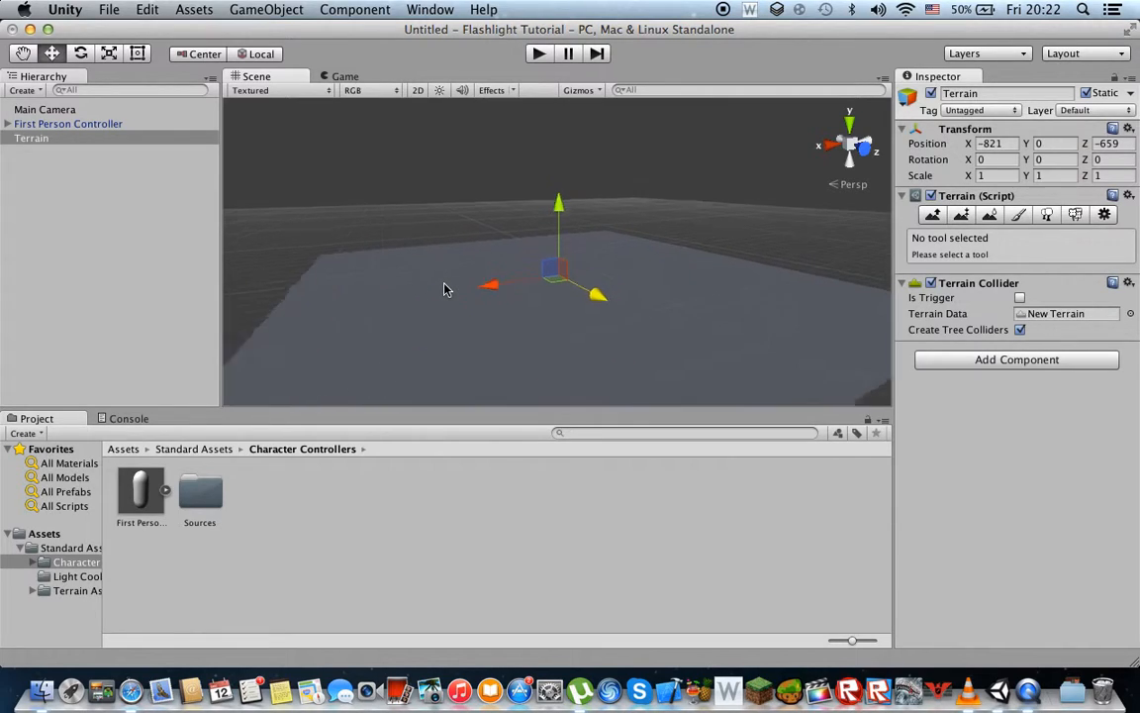
{"action": "left_click", "coordinate": [60, 123]}
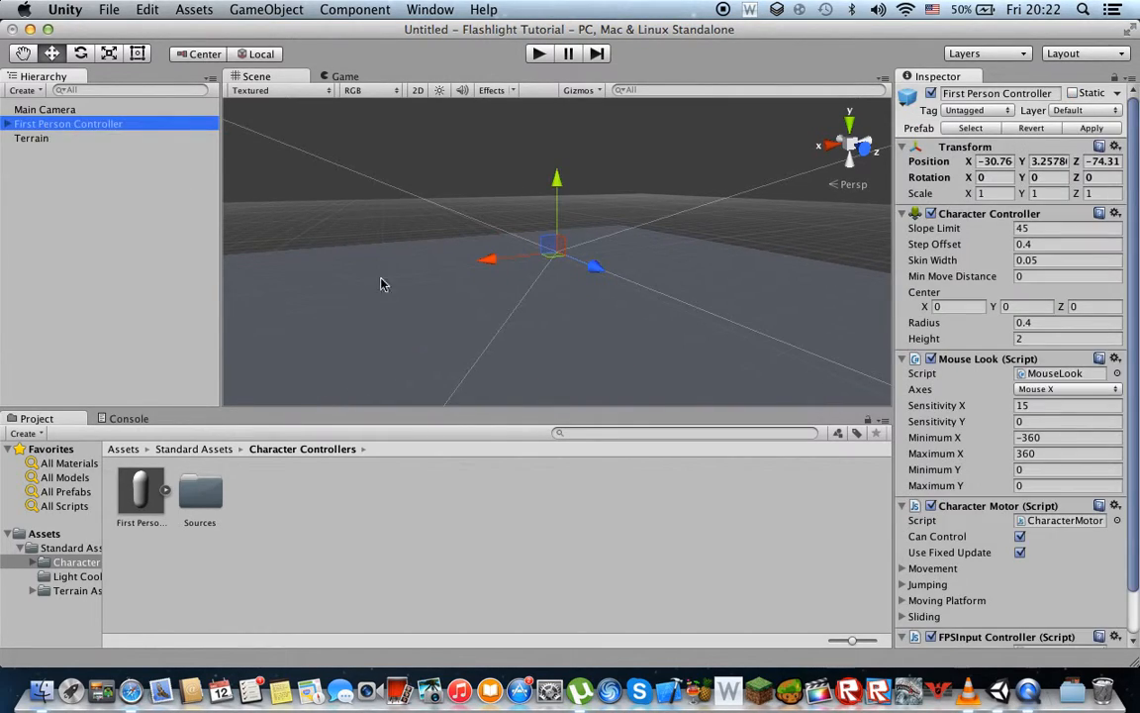
{"action": "key", "text": "f"}
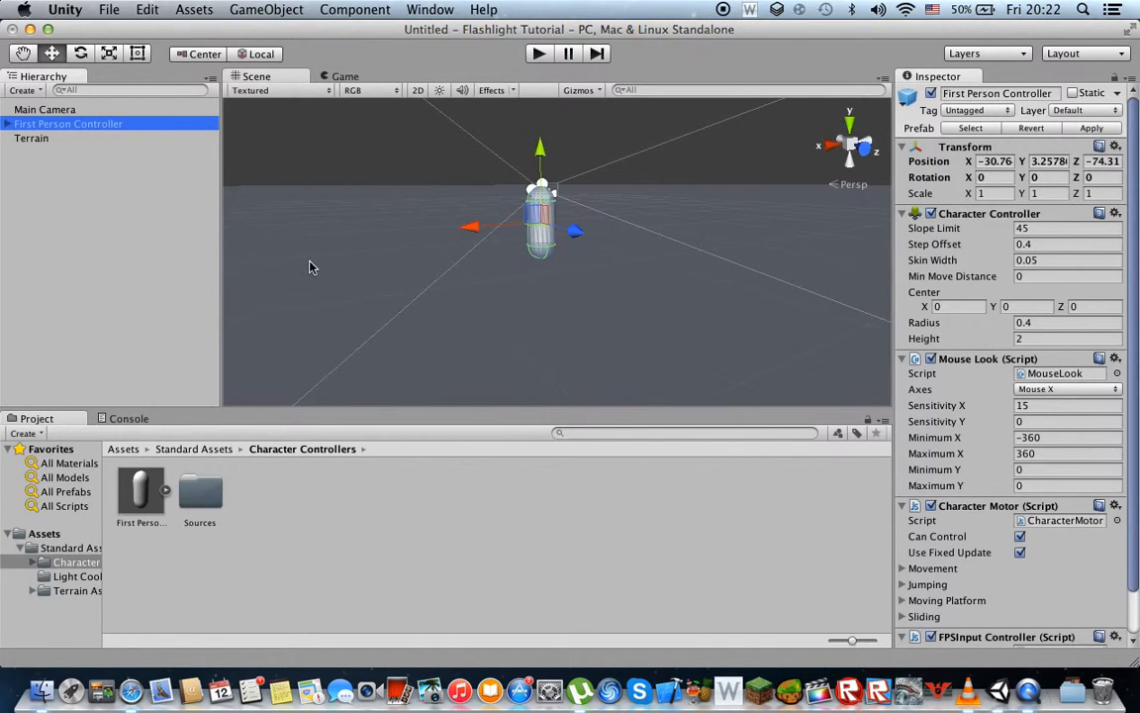
{"action": "left_click", "coordinate": [334, 270]}
Step: Add Grass (Hill) as the Terrain's paint texture, keeping the default size, and briefly run the scene to check the ground
{"action": "left_click", "coordinate": [59, 140]}
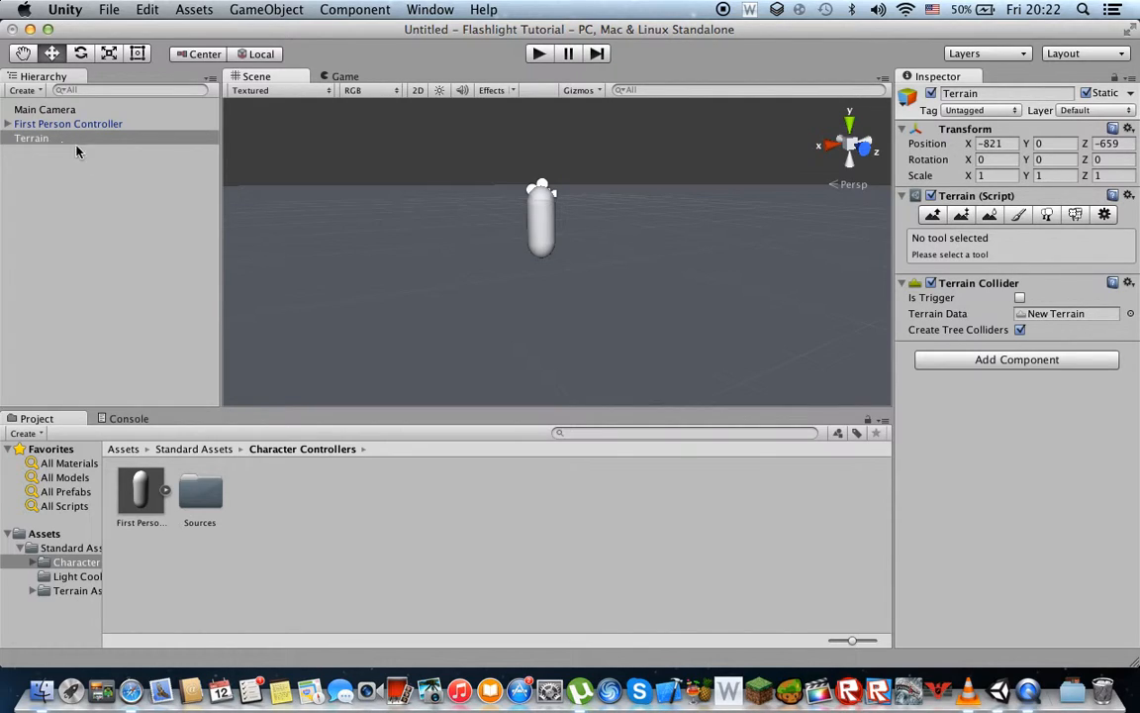
{"action": "left_click", "coordinate": [1019, 216]}
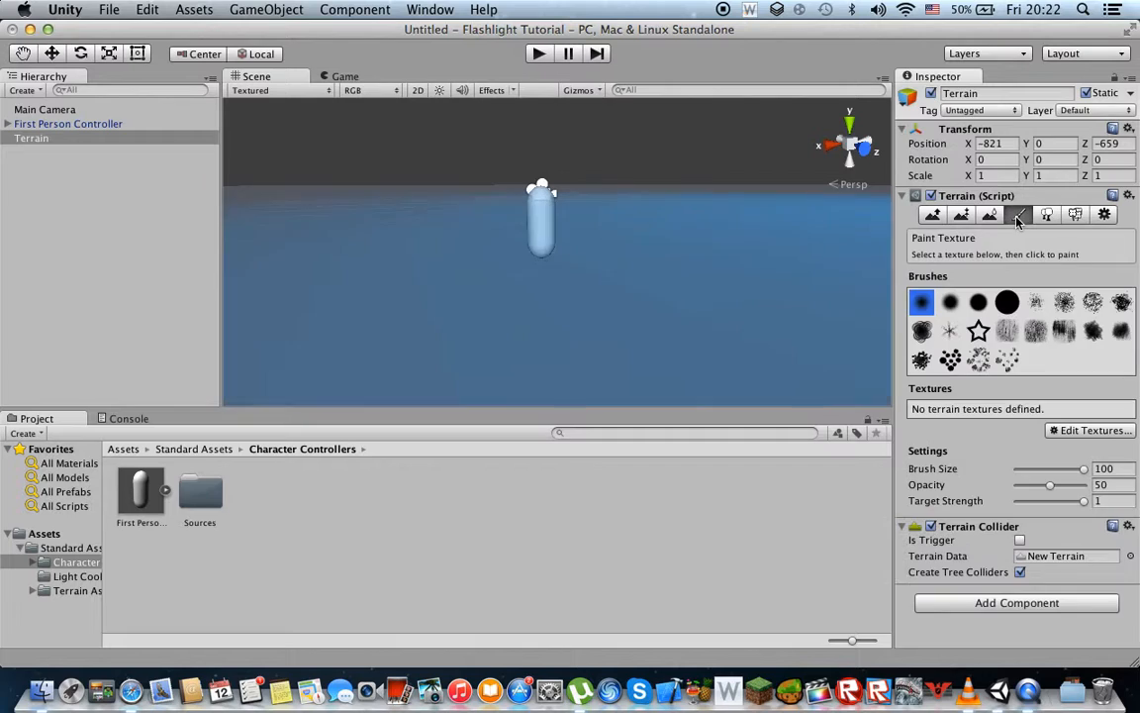
{"action": "left_click", "coordinate": [1071, 429]}
{"action": "left_click", "coordinate": [1059, 438]}
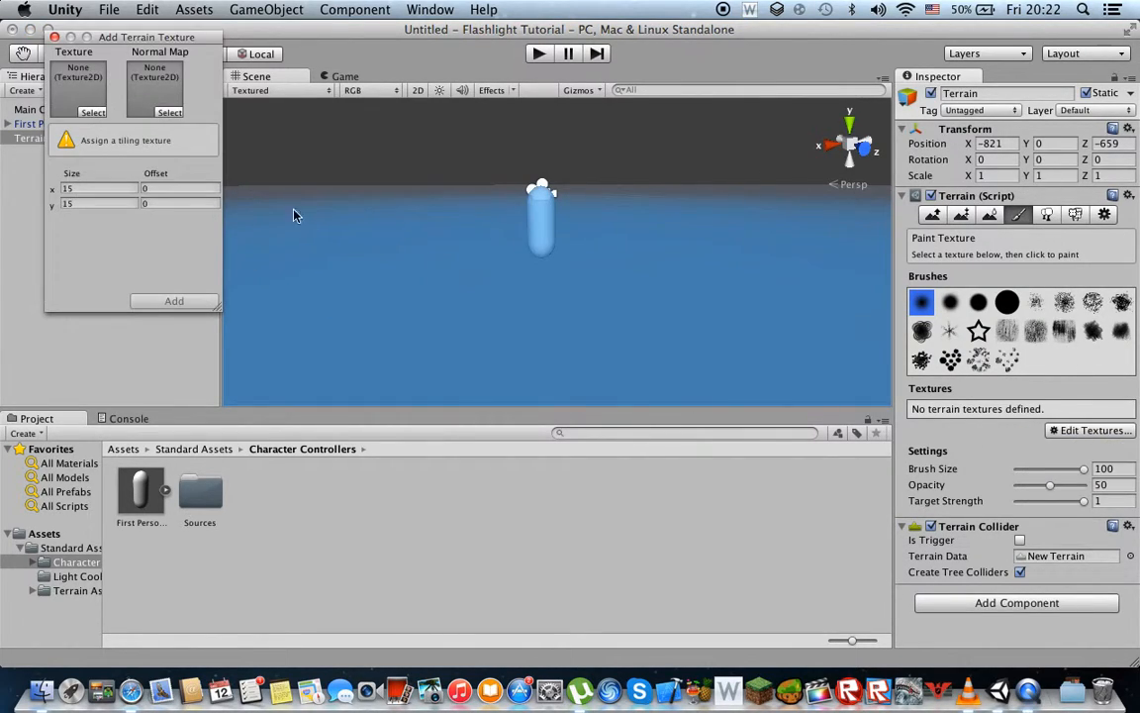
{"action": "left_click", "coordinate": [92, 111]}
{"action": "scroll", "coordinate": [75, 299], "scroll_direction": "down", "scroll_amount": 5}
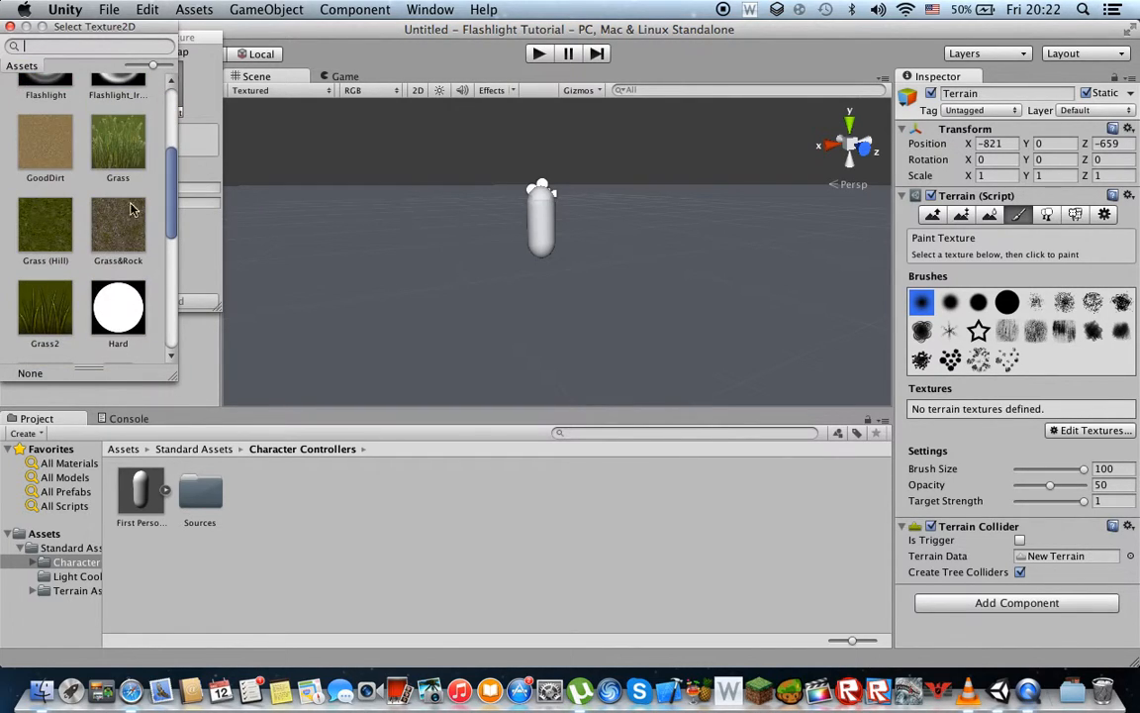
{"action": "scroll", "coordinate": [57, 162], "scroll_direction": "down", "scroll_amount": 4}
{"action": "scroll", "coordinate": [57, 163], "scroll_direction": "up", "scroll_amount": 2}
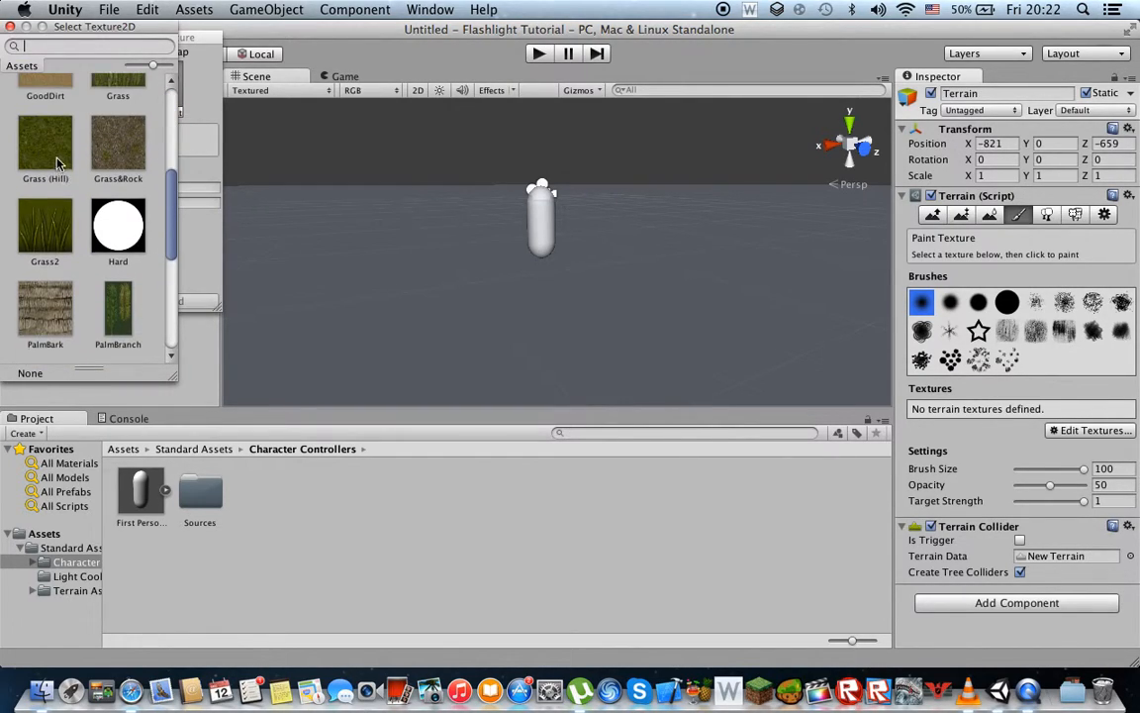
{"action": "left_click", "coordinate": [56, 162]}
{"action": "double_click", "coordinate": [45, 155]}
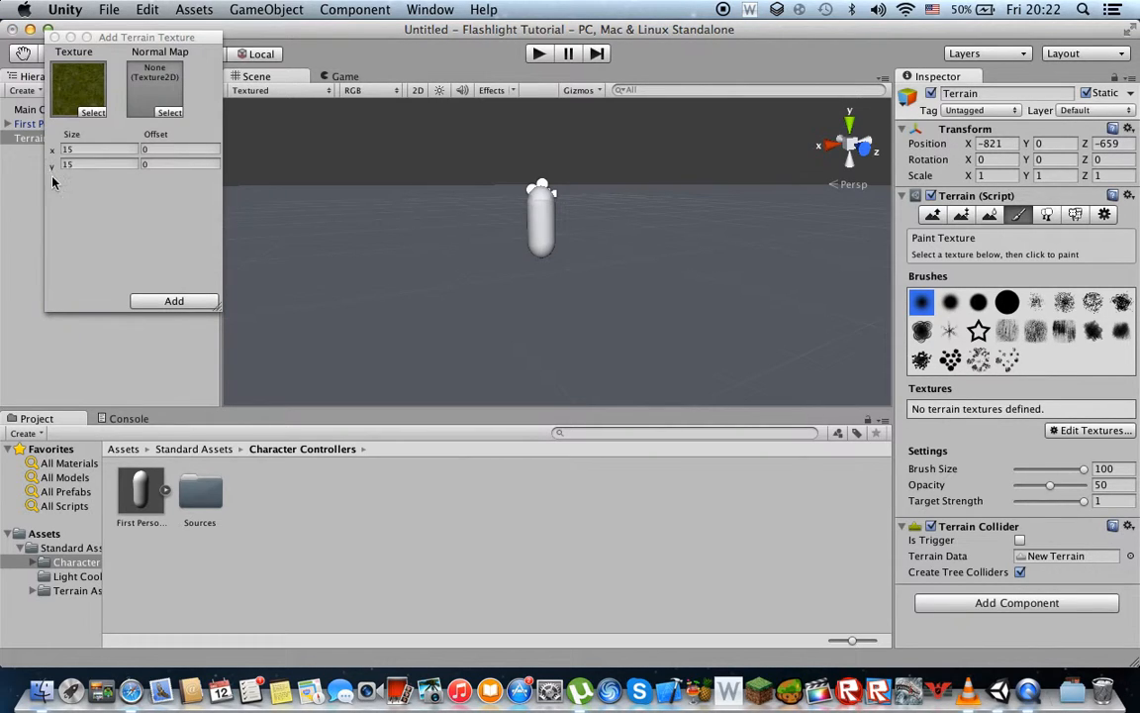
{"action": "left_click", "coordinate": [173, 300]}
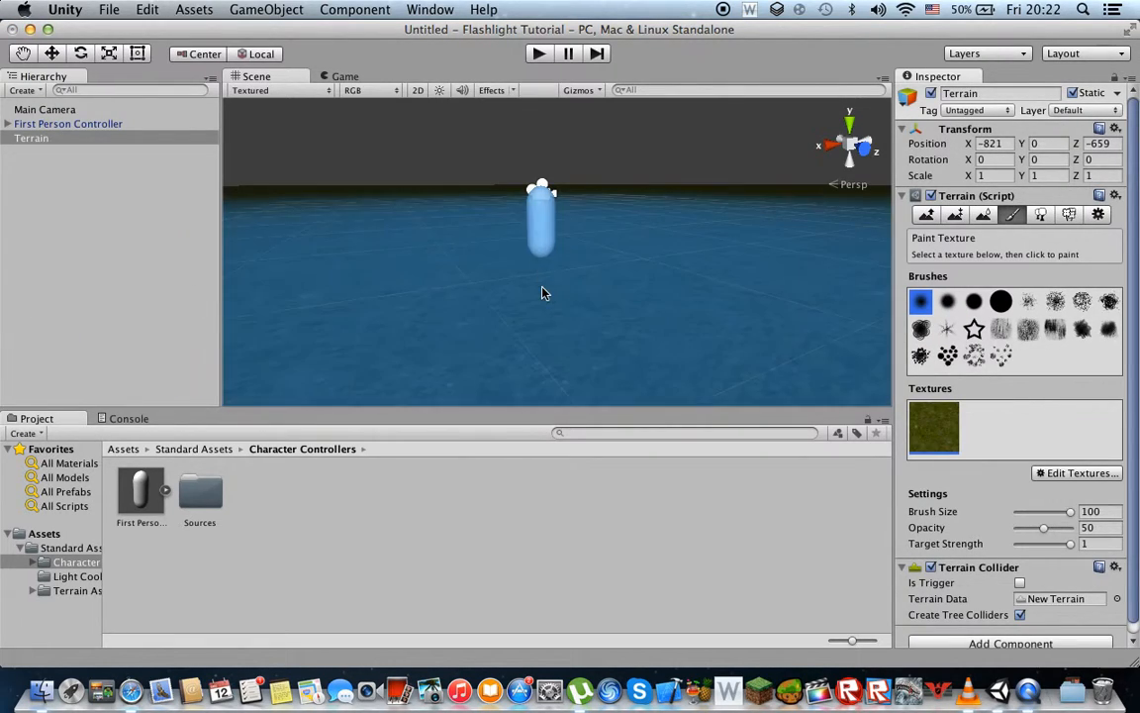
{"action": "left_click", "coordinate": [535, 52]}
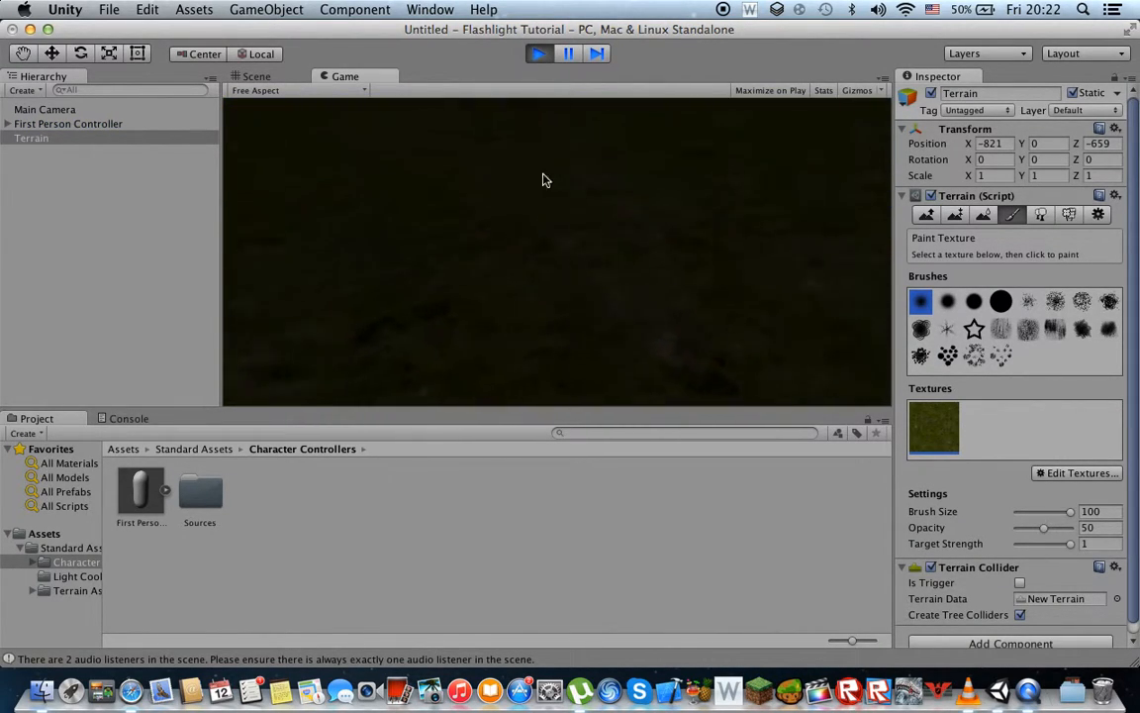
{"action": "left_click", "coordinate": [540, 56]}
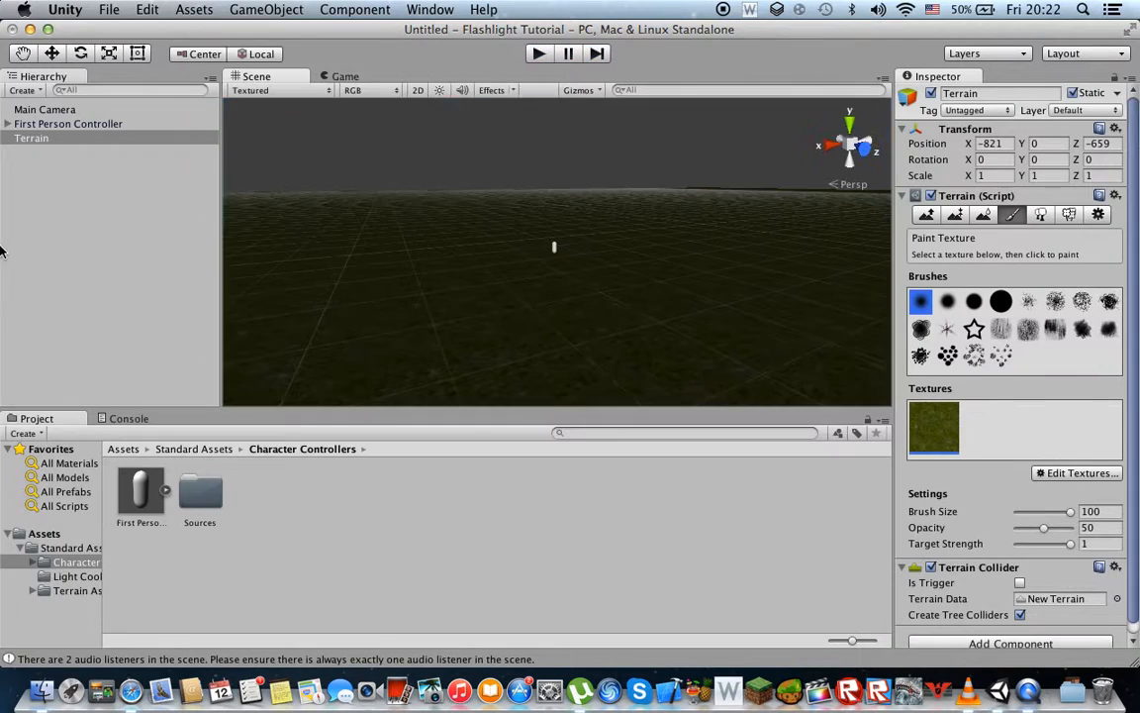
Step: Add a Light component to the Main Camera nested under First Person Controller
{"action": "left_click", "coordinate": [22, 125]}
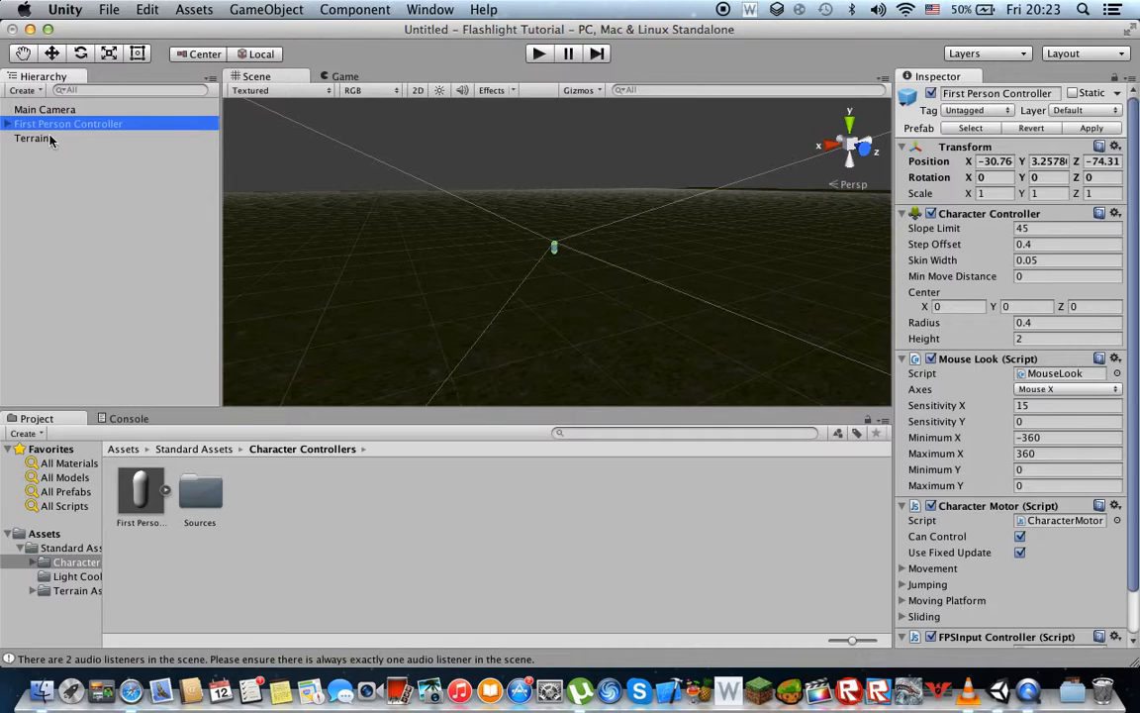
{"action": "left_click", "coordinate": [7, 125]}
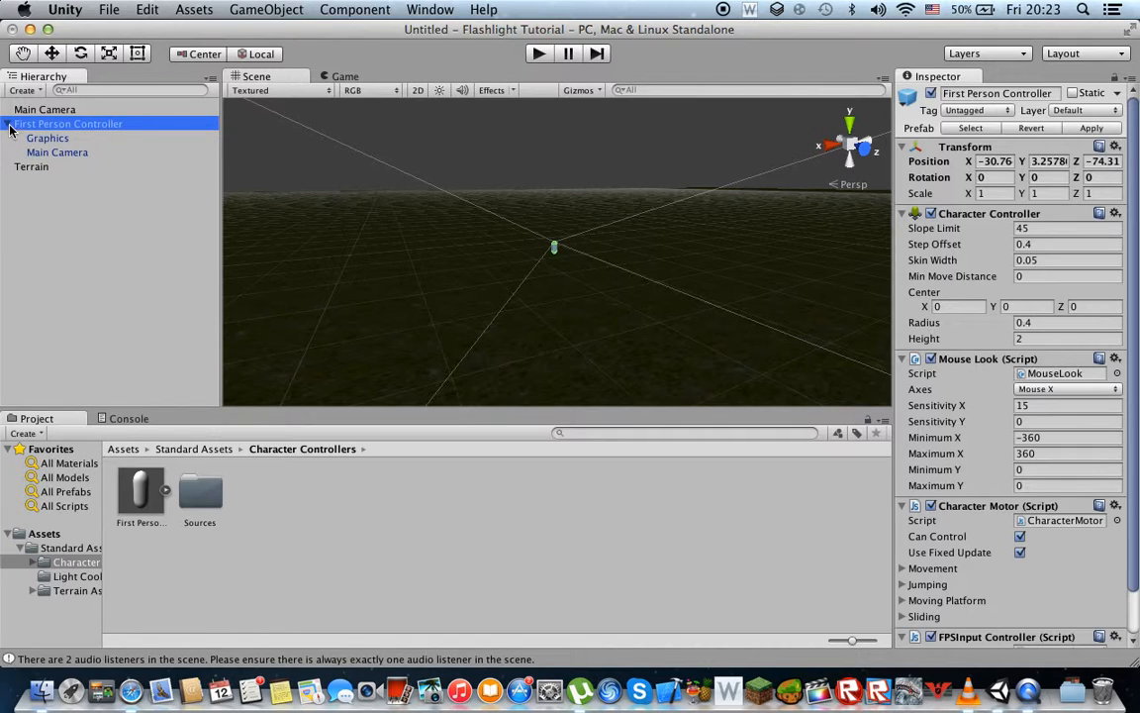
{"action": "left_click", "coordinate": [46, 153]}
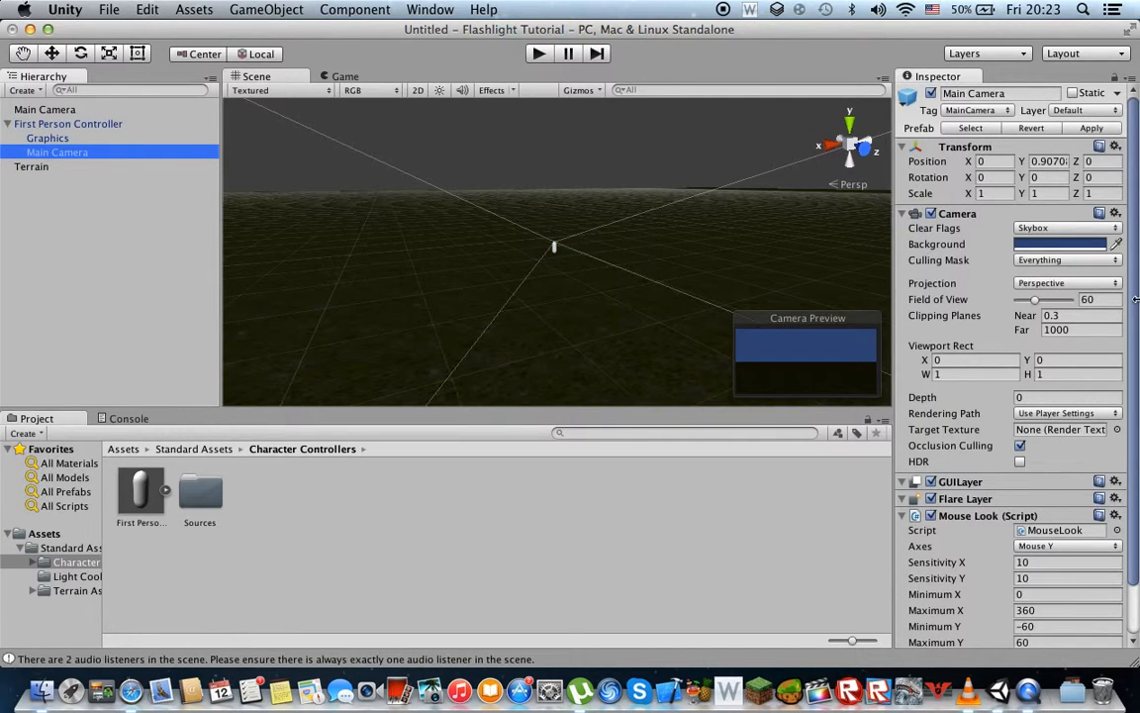
{"action": "scroll", "coordinate": [1041, 345], "scroll_direction": "down", "scroll_amount": 3}
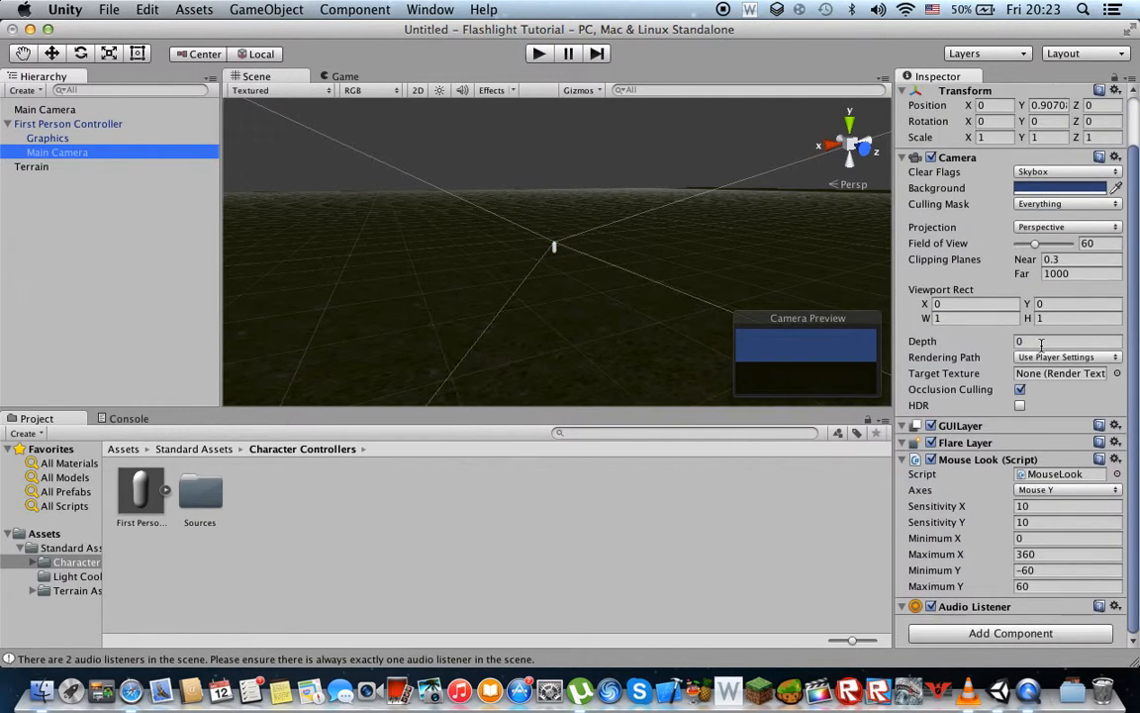
{"action": "left_click", "coordinate": [982, 637]}
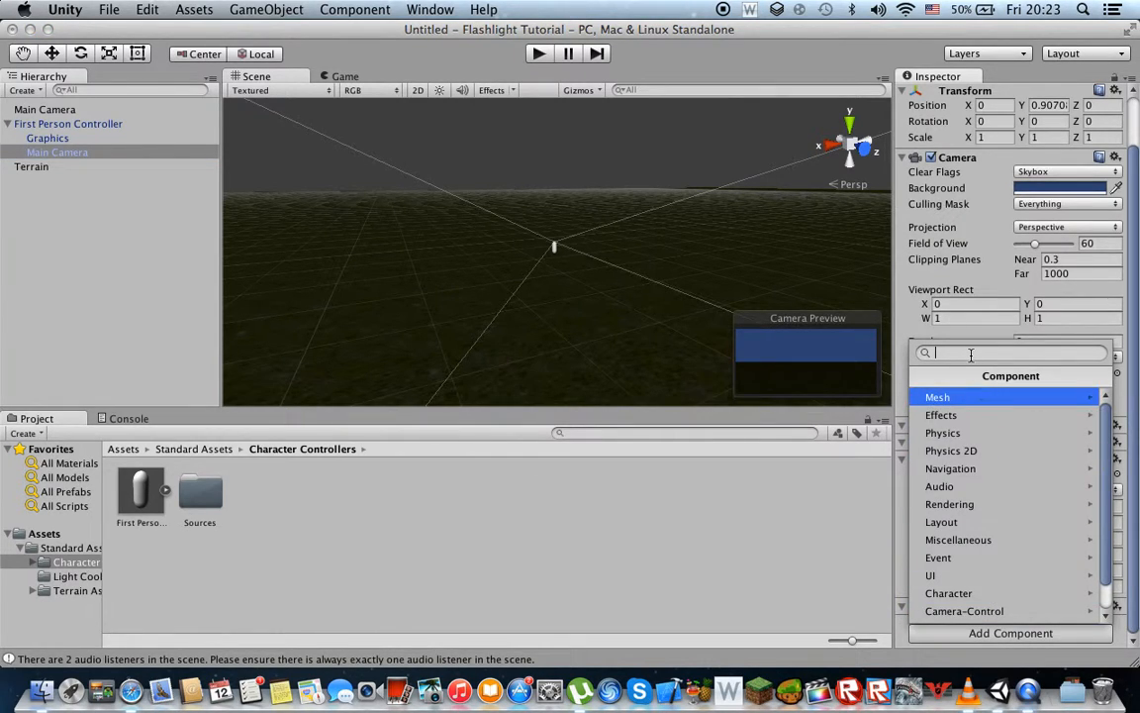
{"action": "type", "text": "light"}
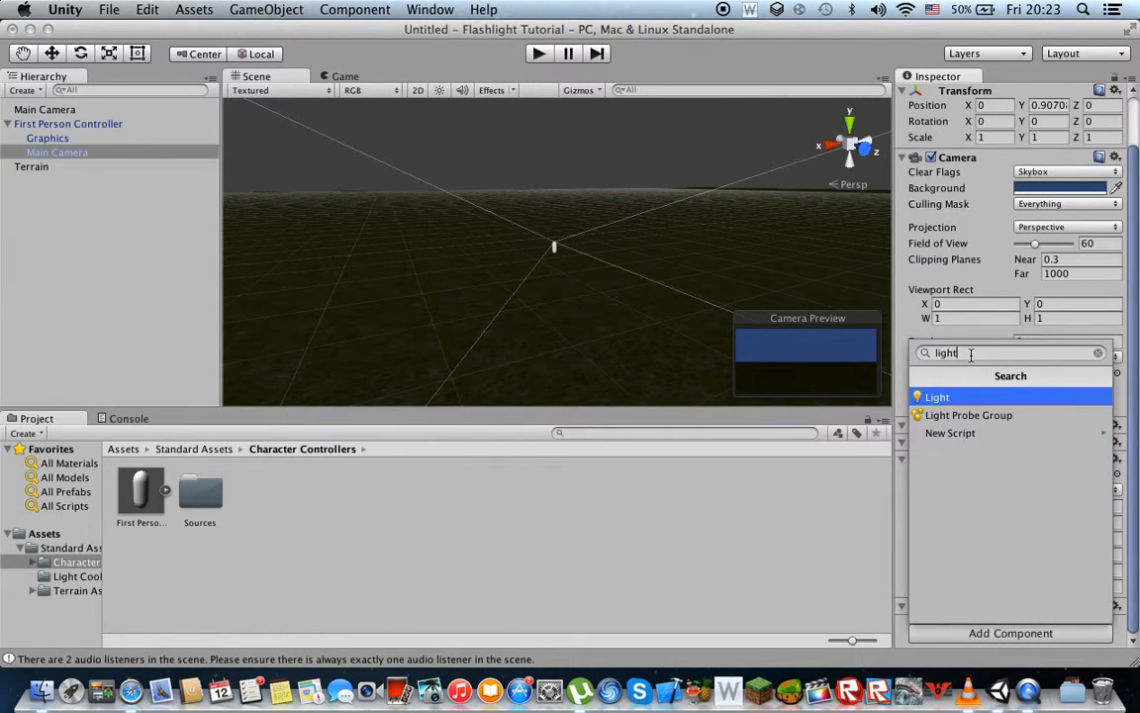
{"action": "left_click", "coordinate": [942, 404]}
Step: Make the camera's light a Spot light with range 50, spot angle 50 and intensity 3
{"action": "scroll", "coordinate": [951, 426], "scroll_direction": "down", "scroll_amount": 5}
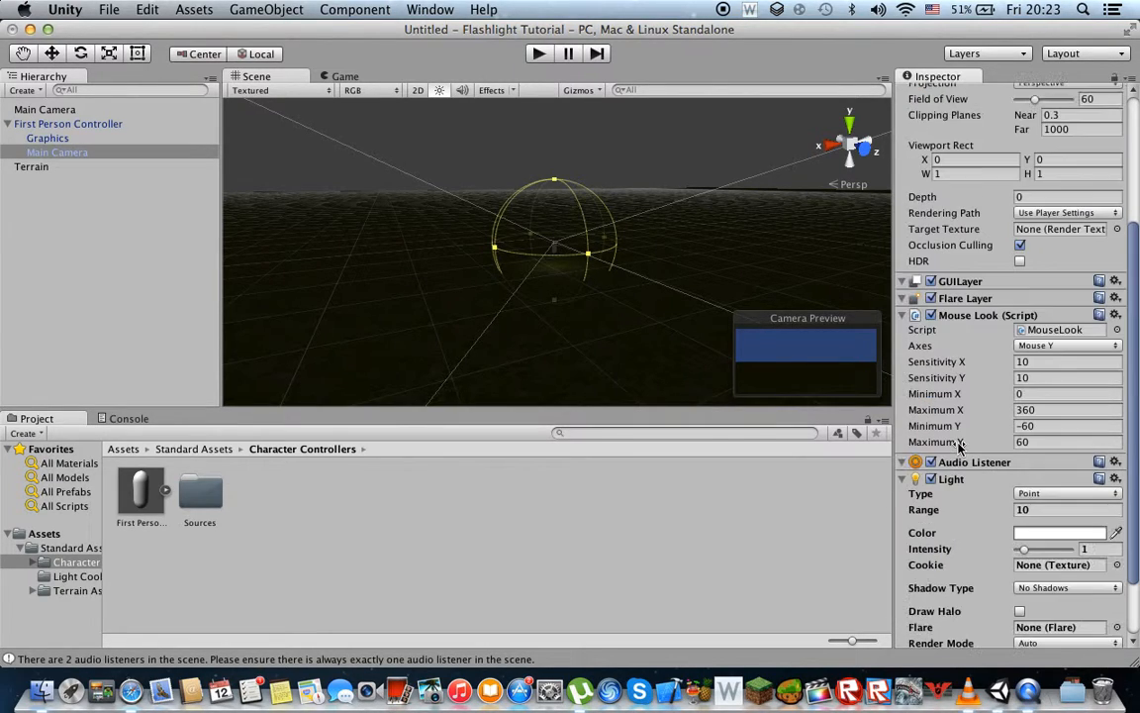
{"action": "scroll", "coordinate": [958, 448], "scroll_direction": "down", "scroll_amount": 2}
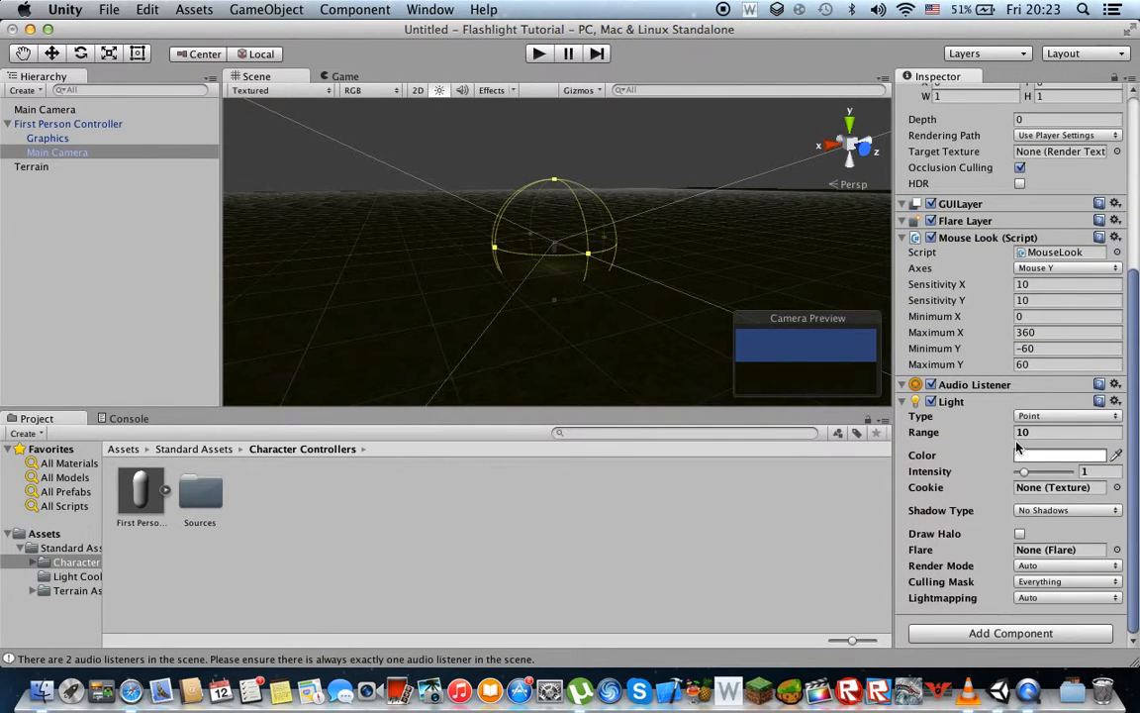
{"action": "left_click", "coordinate": [1032, 417]}
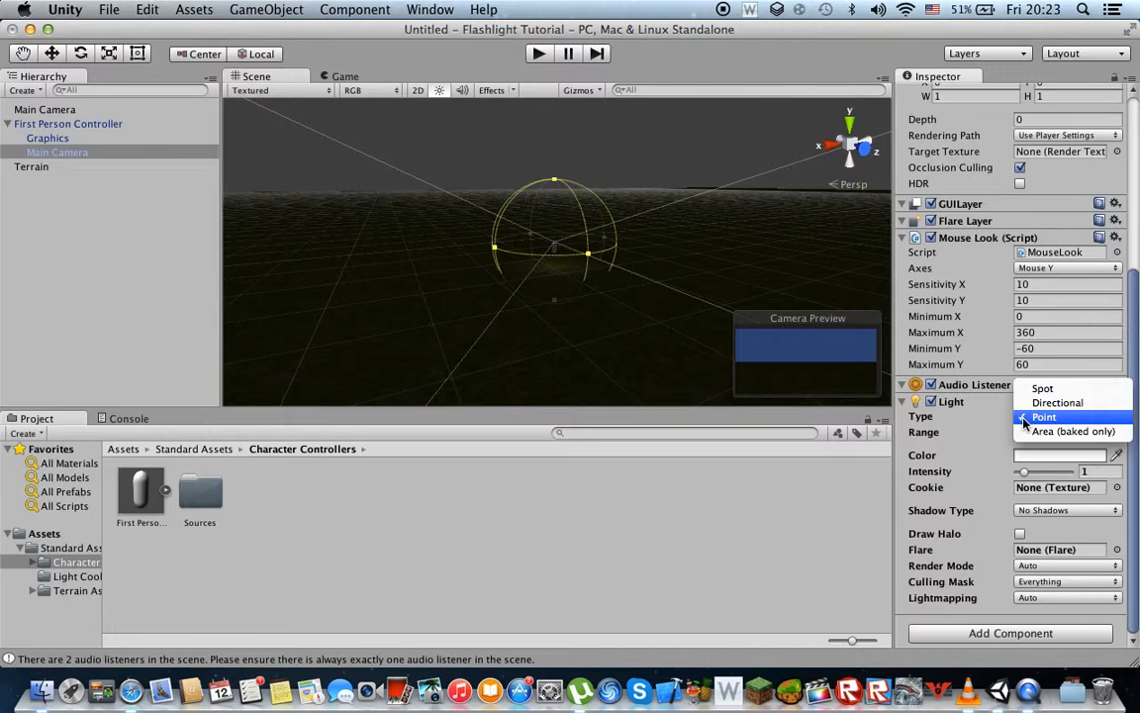
{"action": "left_click", "coordinate": [1035, 390]}
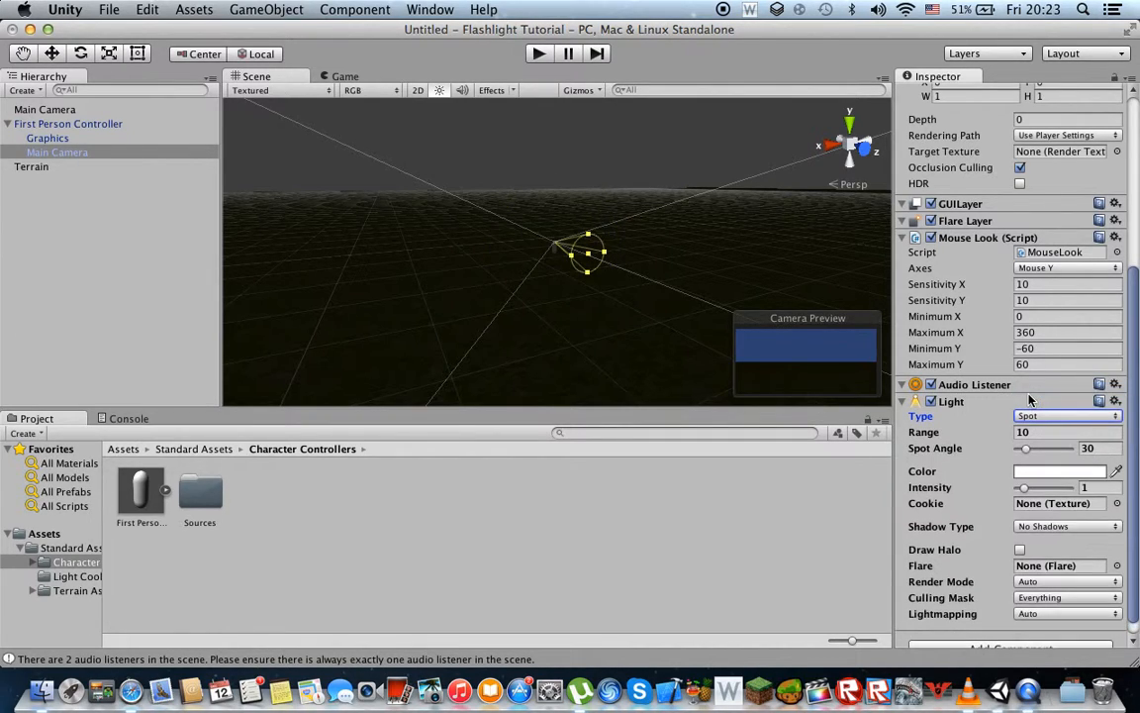
{"action": "left_click", "coordinate": [1050, 433]}
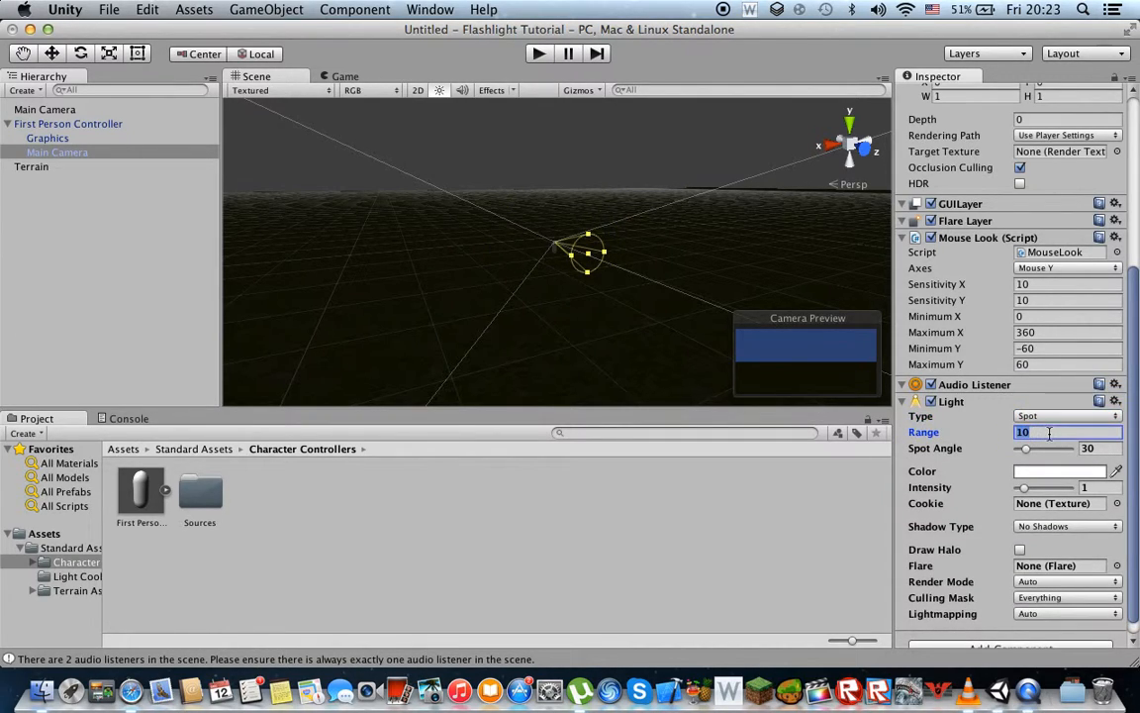
{"action": "type", "text": "50"}
{"action": "left_click", "coordinate": [1084, 447]}
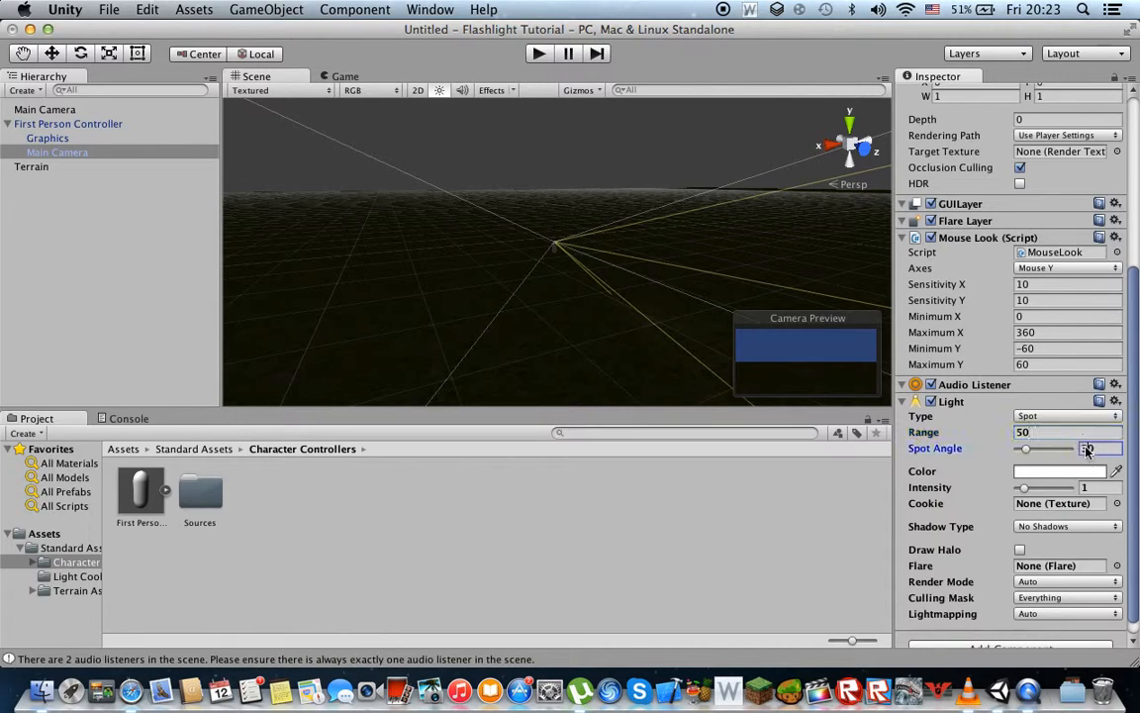
{"action": "type", "text": "50"}
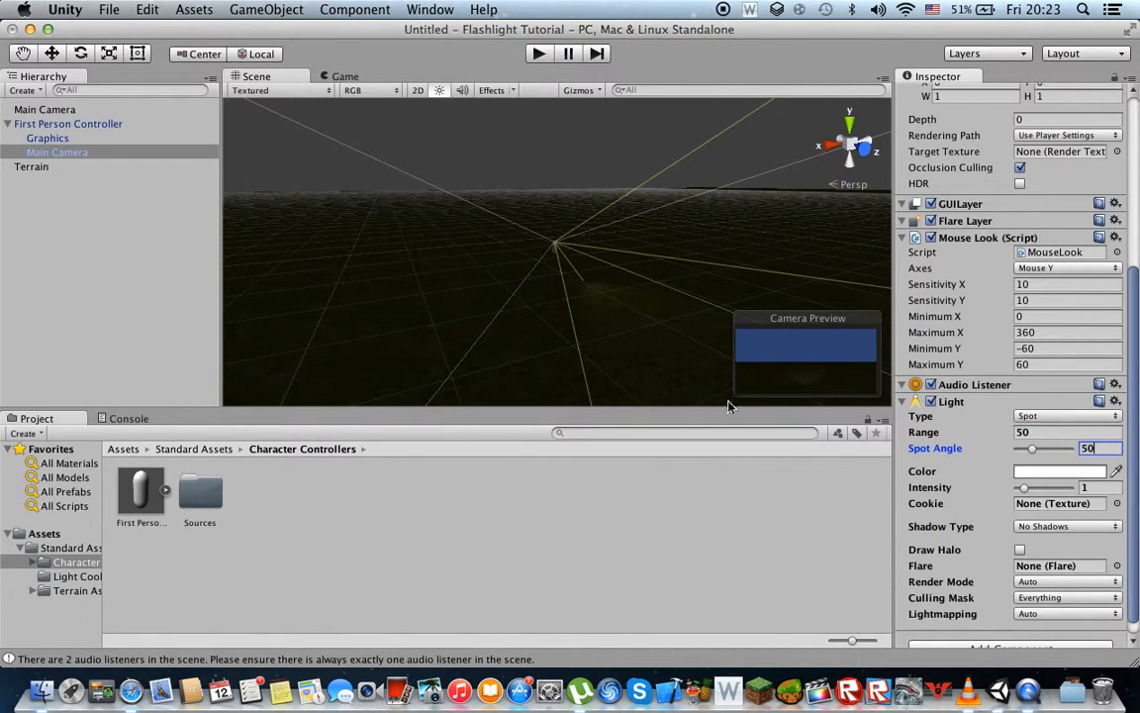
{"action": "left_click", "coordinate": [1101, 487]}
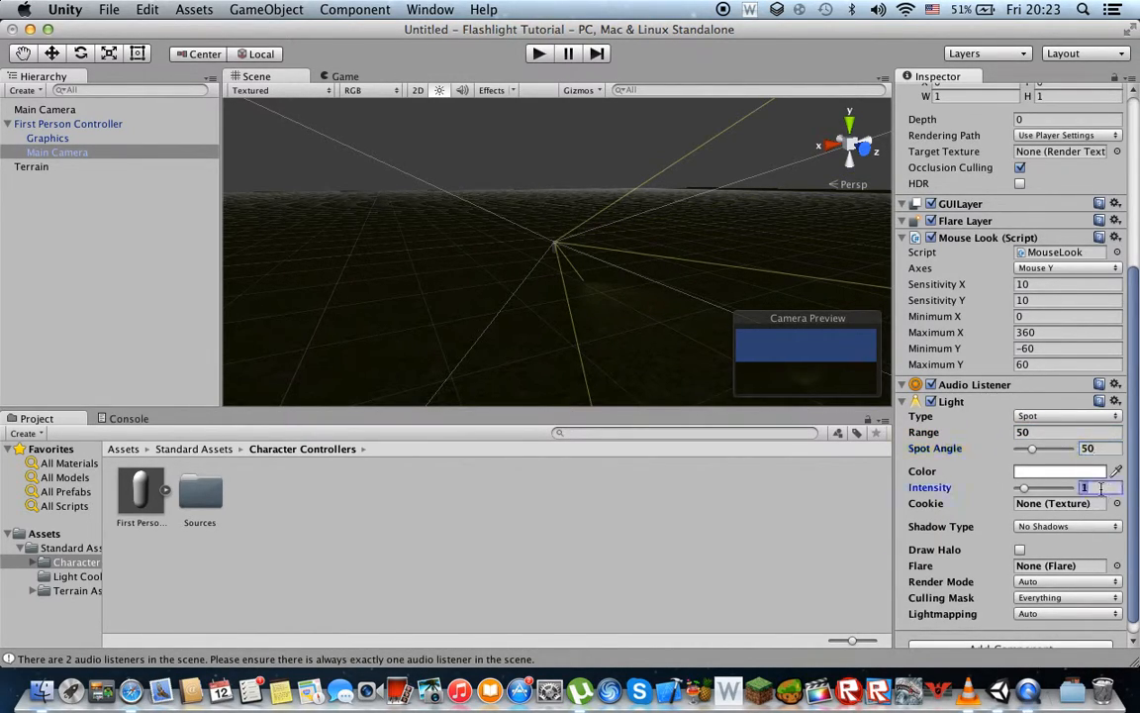
{"action": "type", "text": "3"}
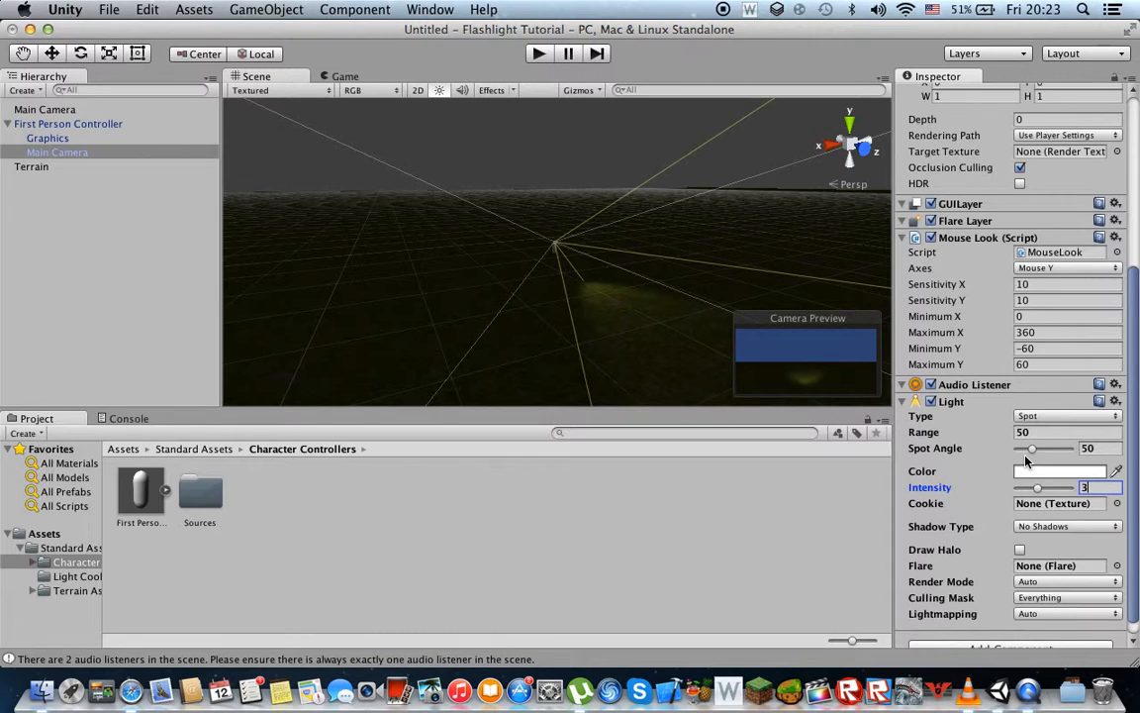
Step: Try Hard Shadows as the light's shadow type, and set it back to No Shadows
{"action": "scroll", "coordinate": [1023, 511], "scroll_direction": "down", "scroll_amount": 1}
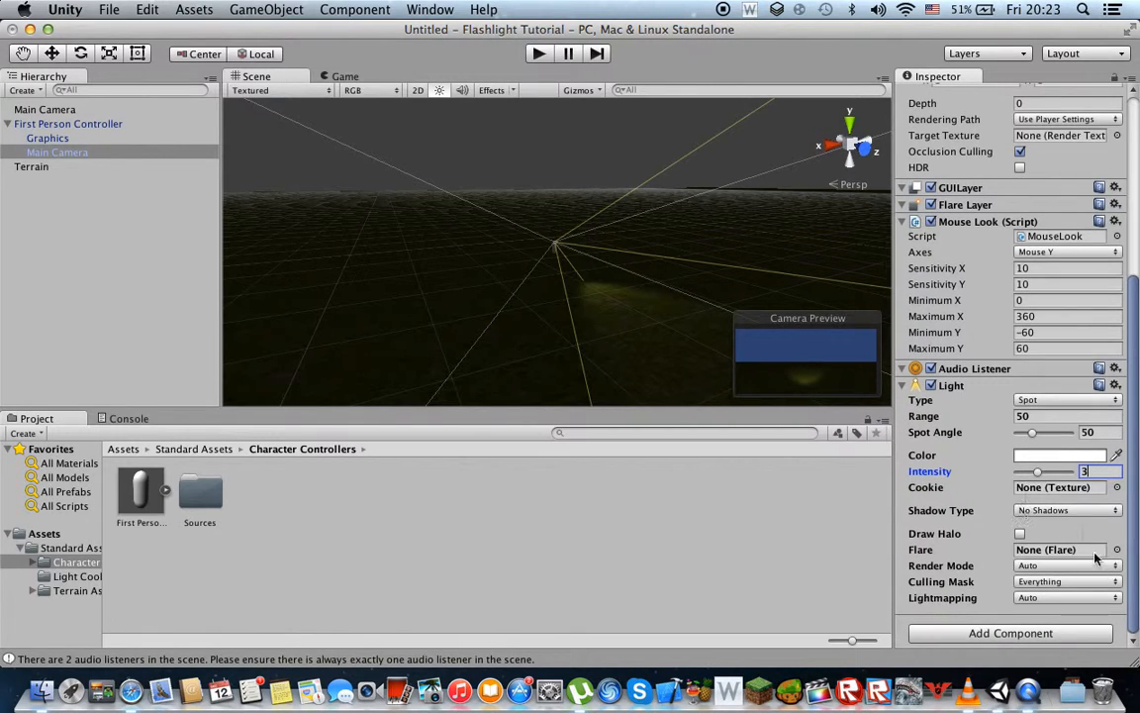
{"action": "left_click", "coordinate": [1034, 512]}
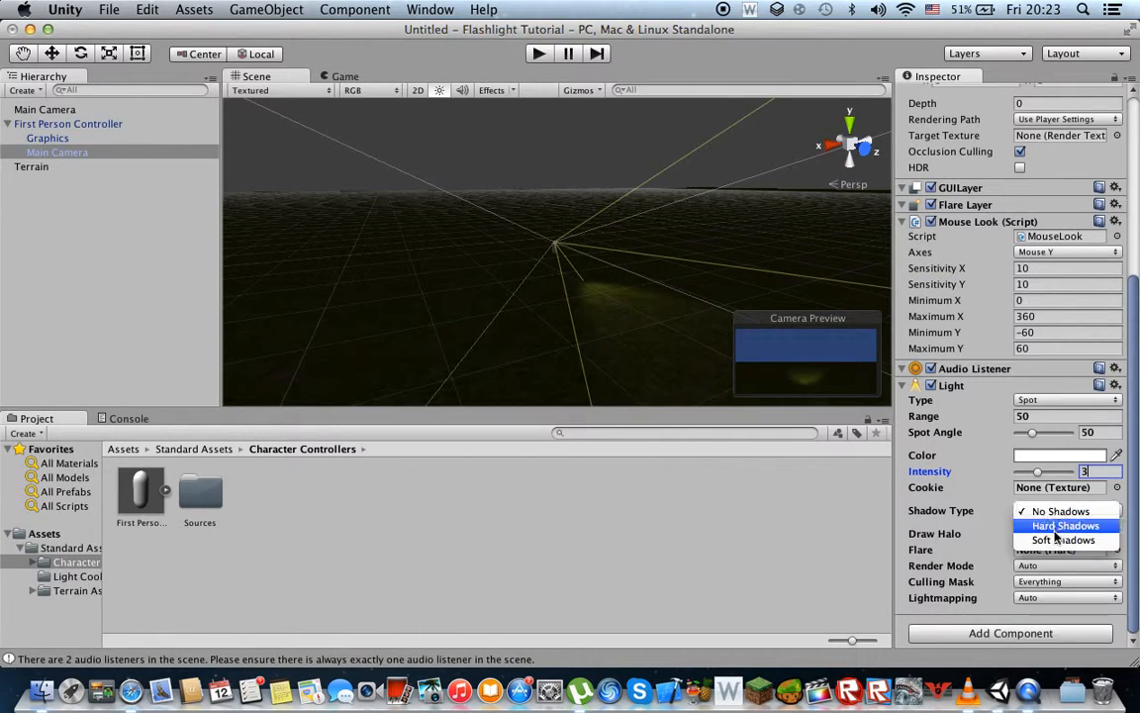
{"action": "left_click", "coordinate": [1055, 526]}
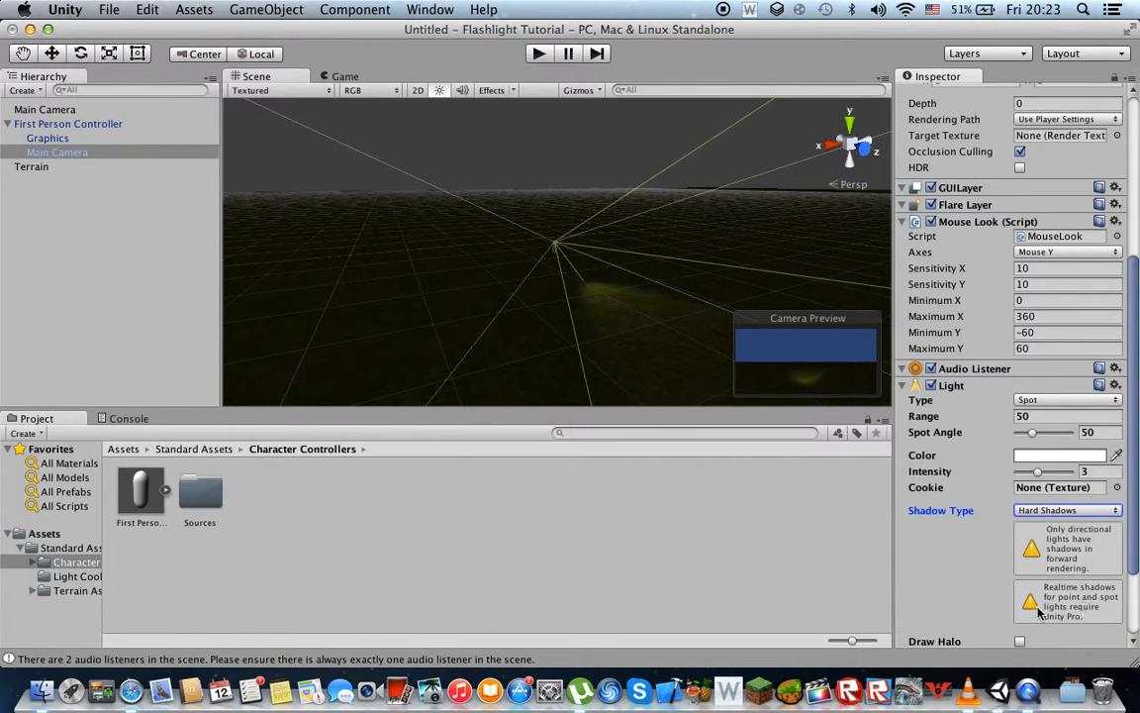
{"action": "left_click", "coordinate": [1040, 512]}
{"action": "left_click", "coordinate": [975, 492]}
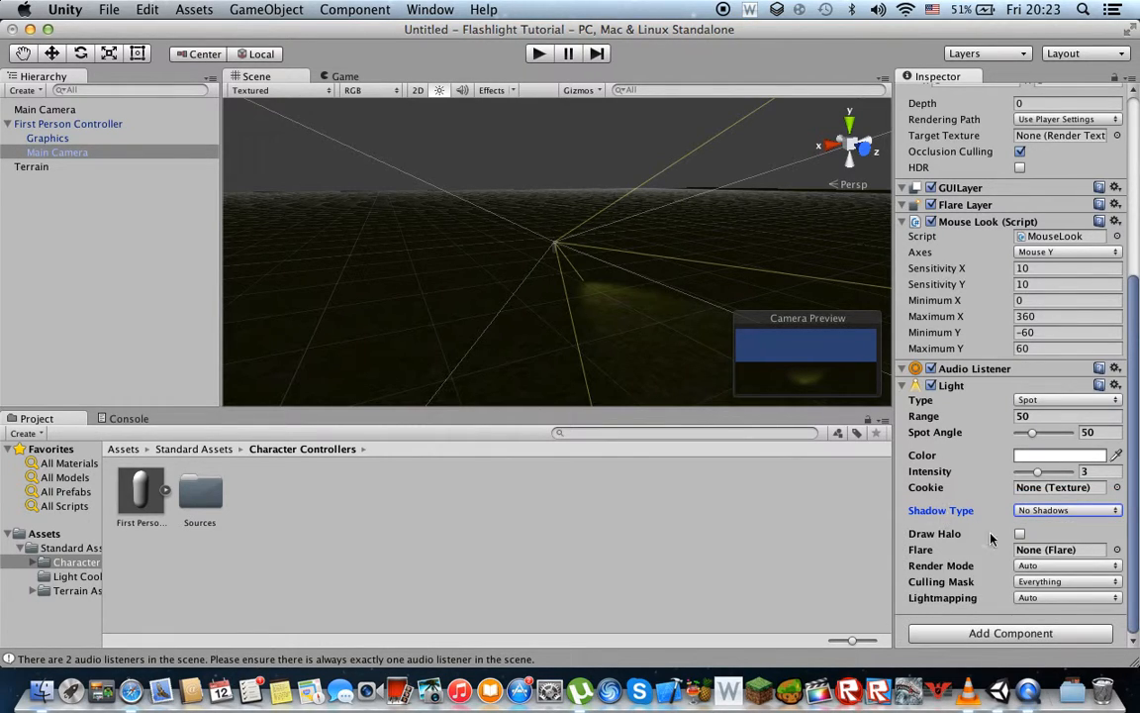
Step: Run the scene briefly to check how the spot light illuminates the terrain, and stop it
{"action": "scroll", "coordinate": [965, 495], "scroll_direction": "up", "scroll_amount": 5}
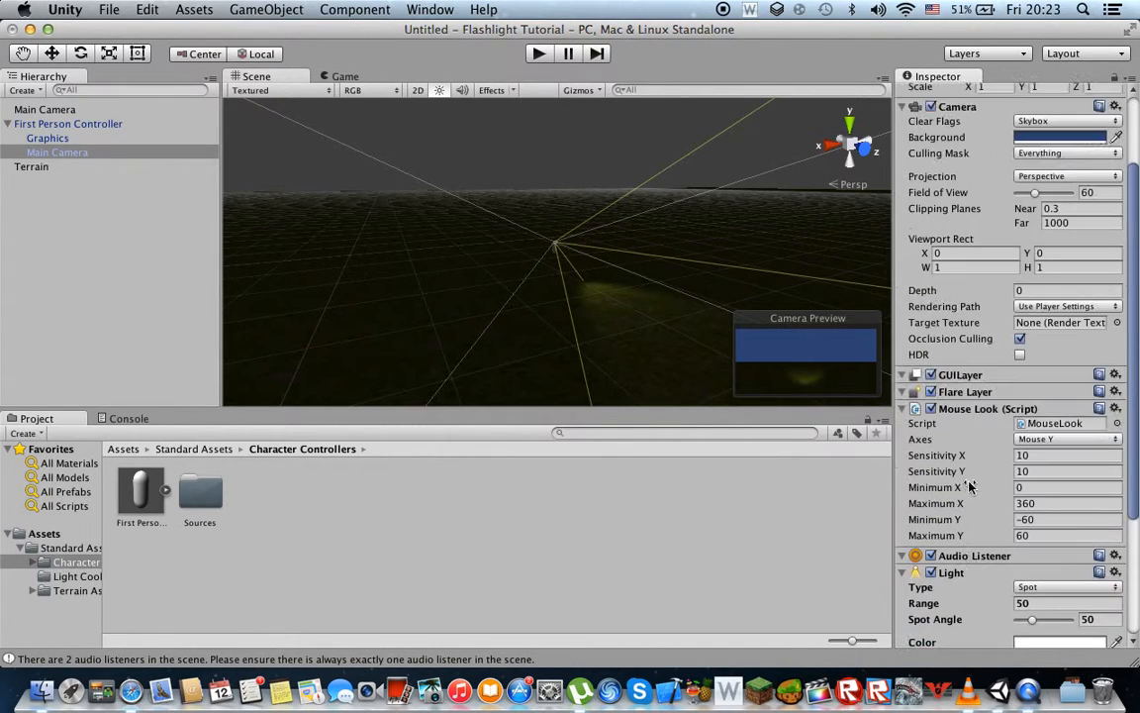
{"action": "scroll", "coordinate": [970, 475], "scroll_direction": "down", "scroll_amount": 4}
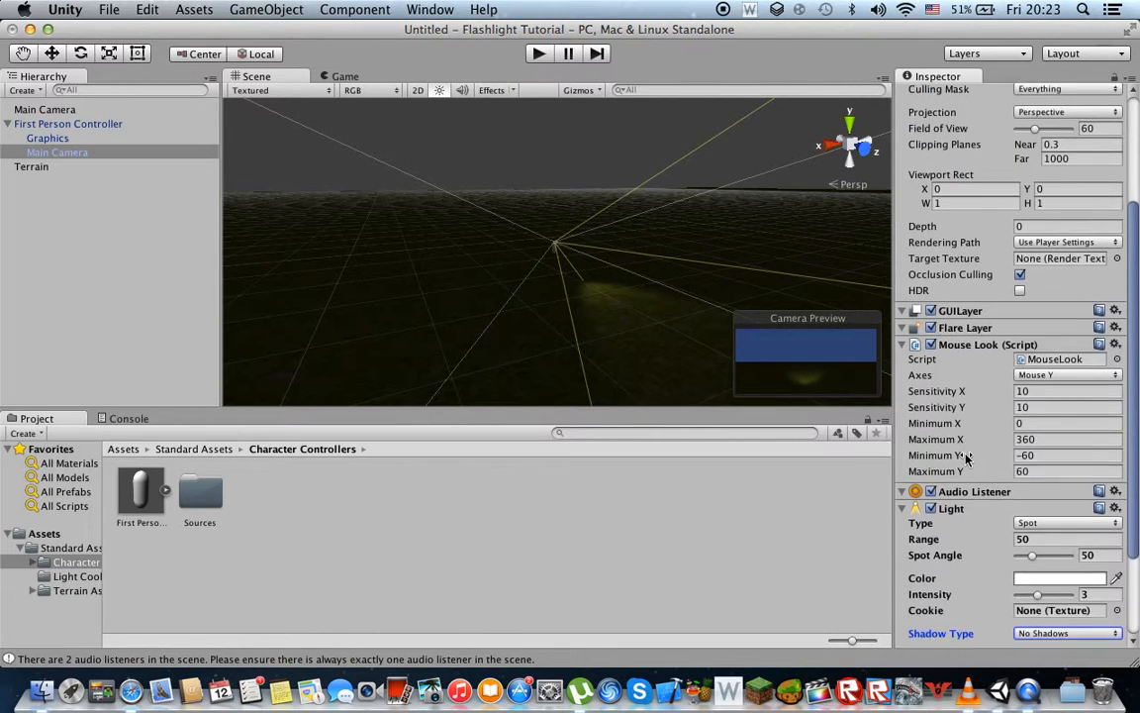
{"action": "left_click", "coordinate": [535, 53]}
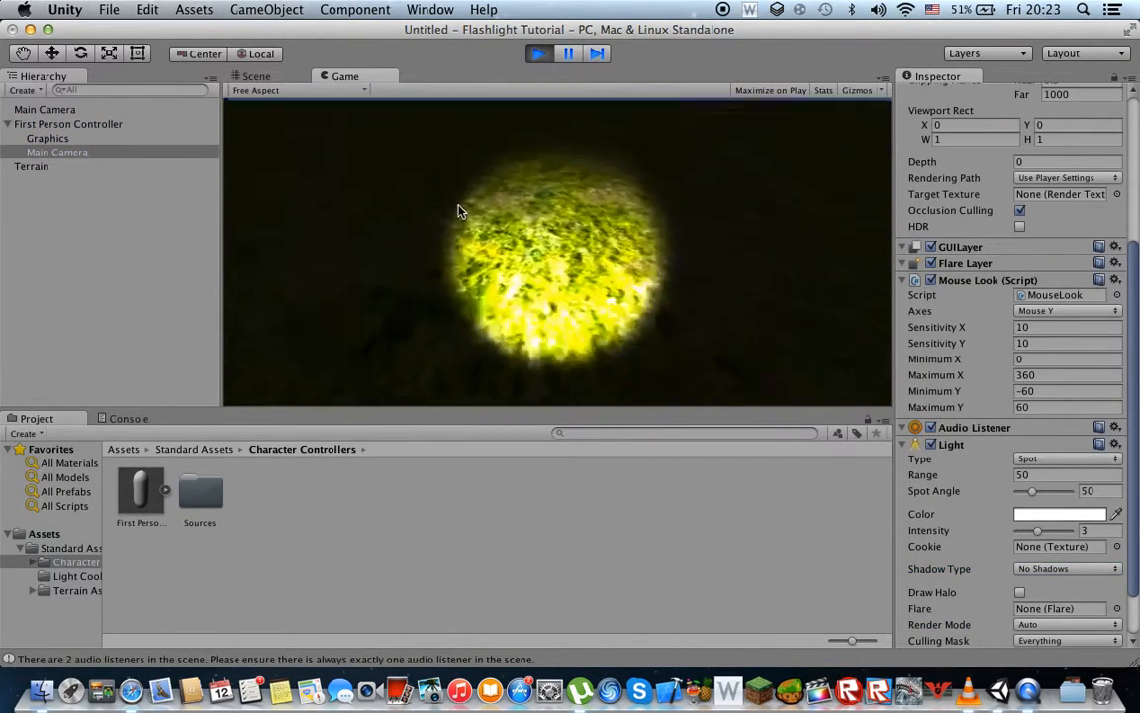
{"action": "left_click", "coordinate": [538, 54]}
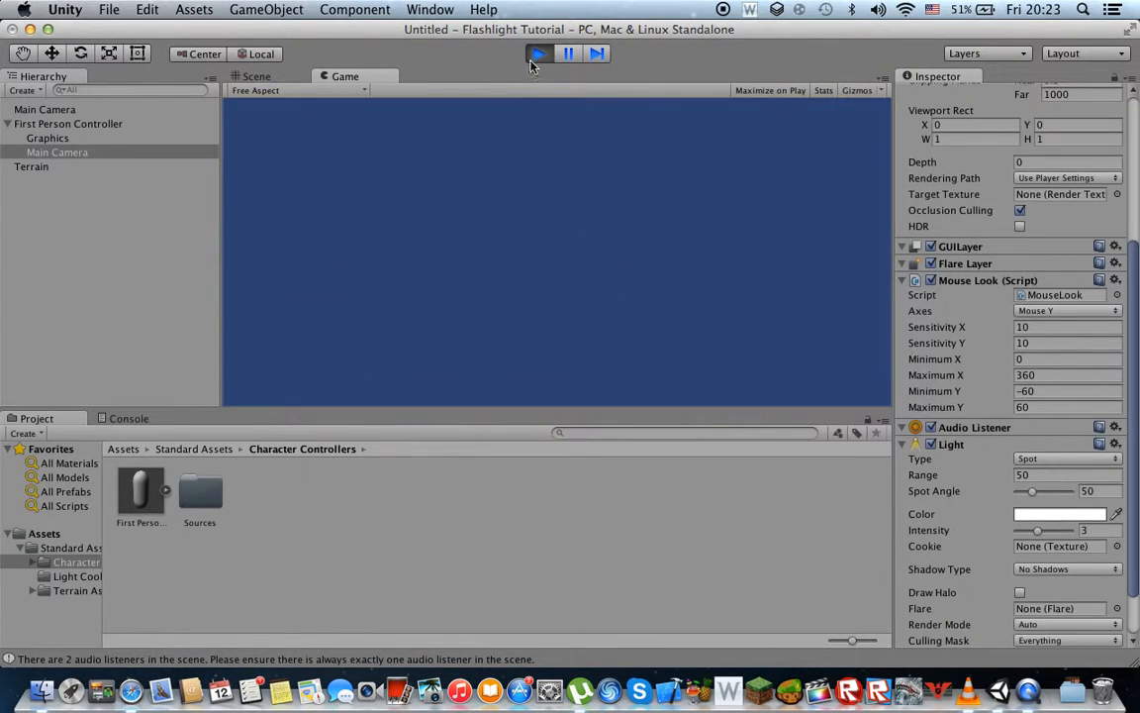
Step: Assign the Flashlight texture as the spot light's cookie and briefly run the scene to check the beam
{"action": "scroll", "coordinate": [1050, 555], "scroll_direction": "down", "scroll_amount": 4}
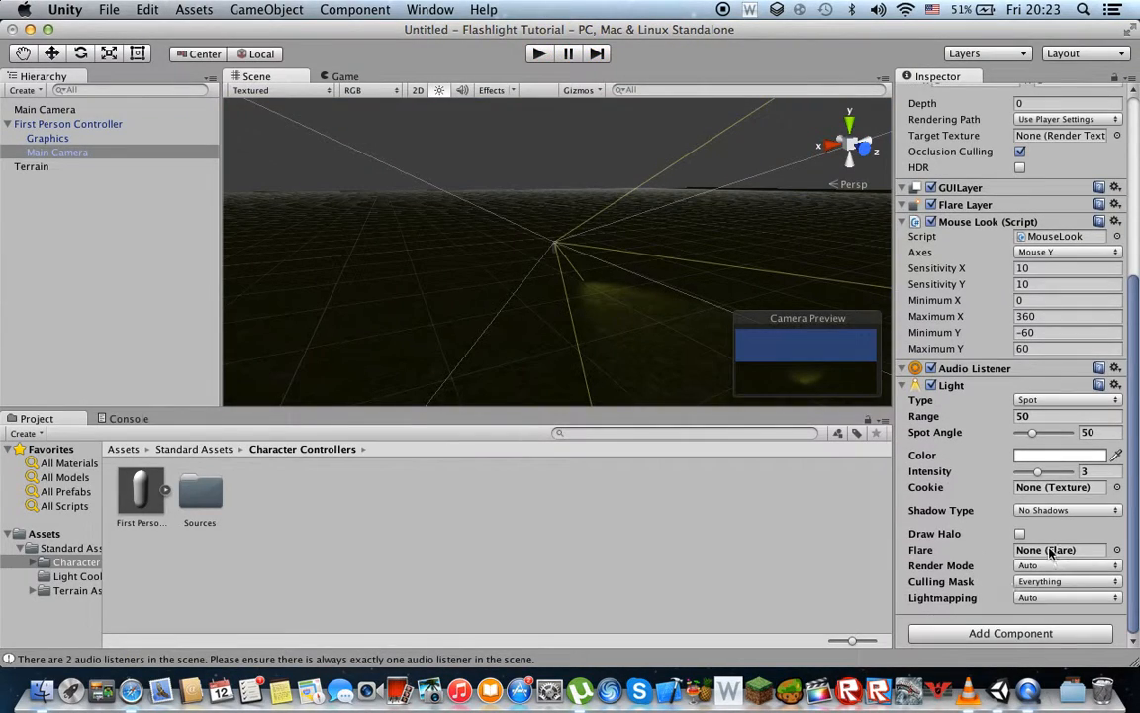
{"action": "left_click", "coordinate": [1118, 488]}
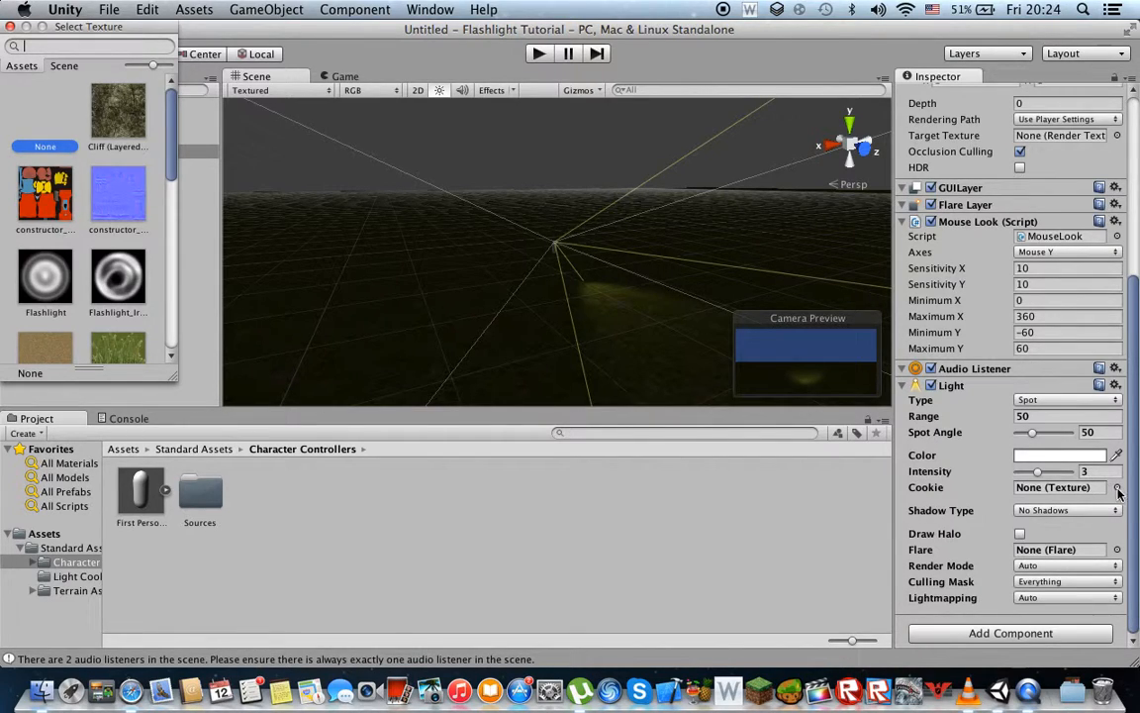
{"action": "left_click", "coordinate": [37, 277]}
{"action": "left_click", "coordinate": [118, 282]}
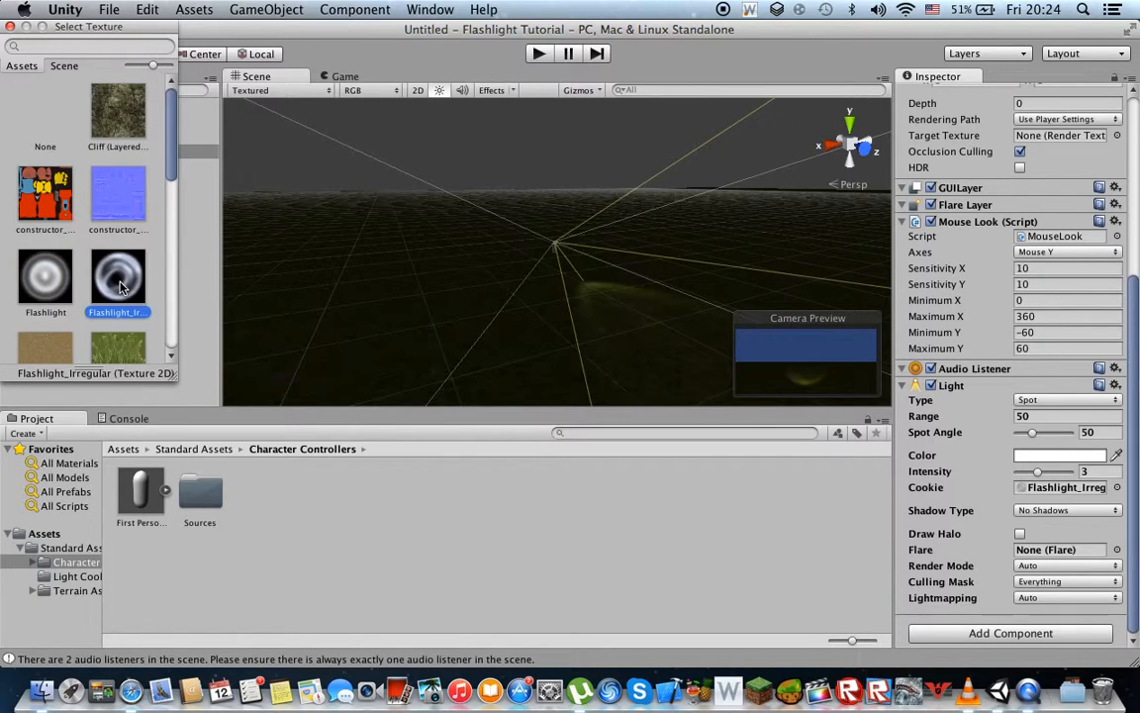
{"action": "left_click", "coordinate": [59, 285]}
{"action": "double_click", "coordinate": [57, 286]}
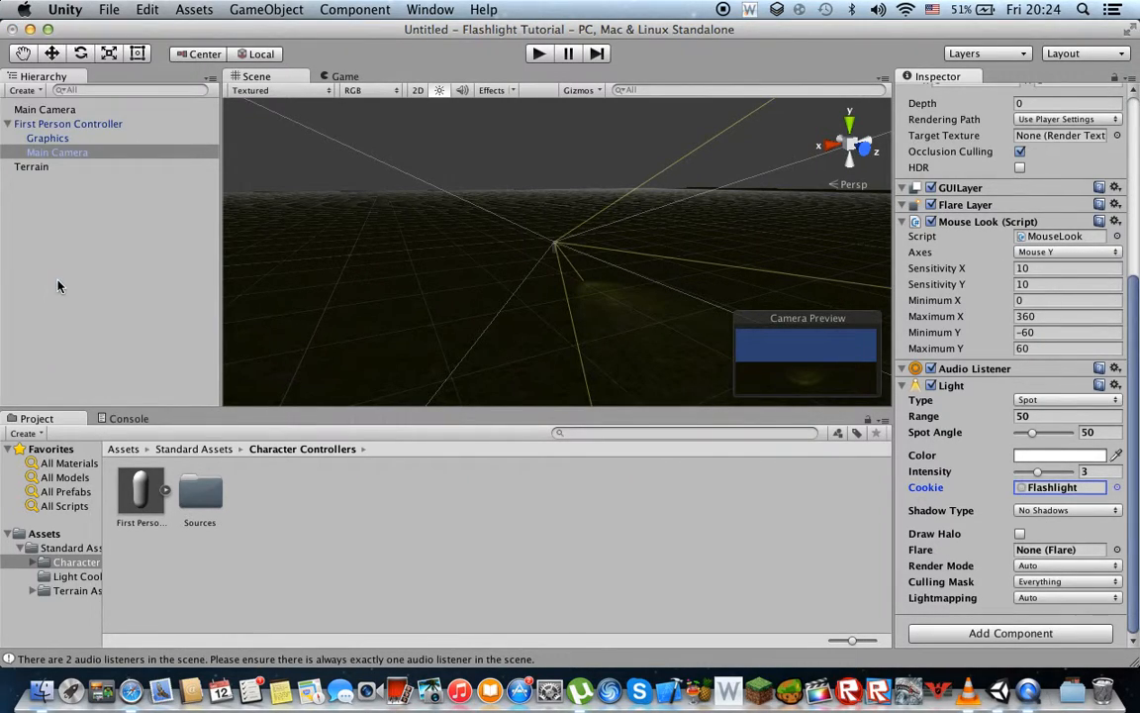
{"action": "left_click", "coordinate": [536, 54]}
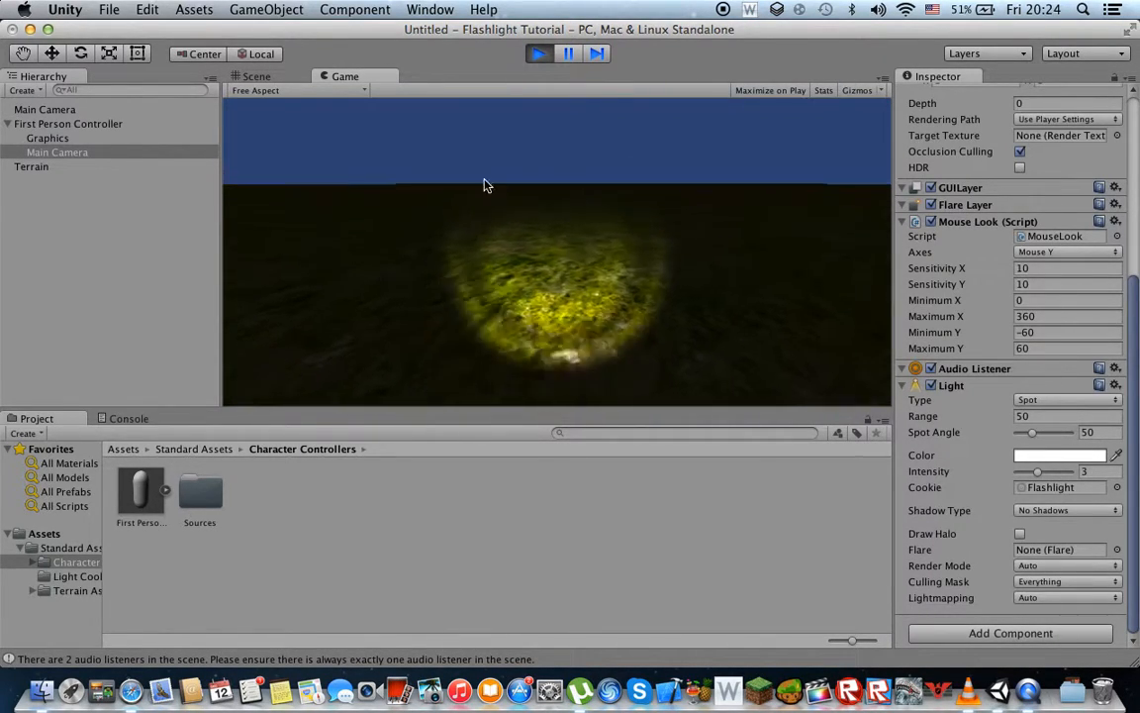
{"action": "left_click", "coordinate": [540, 49]}
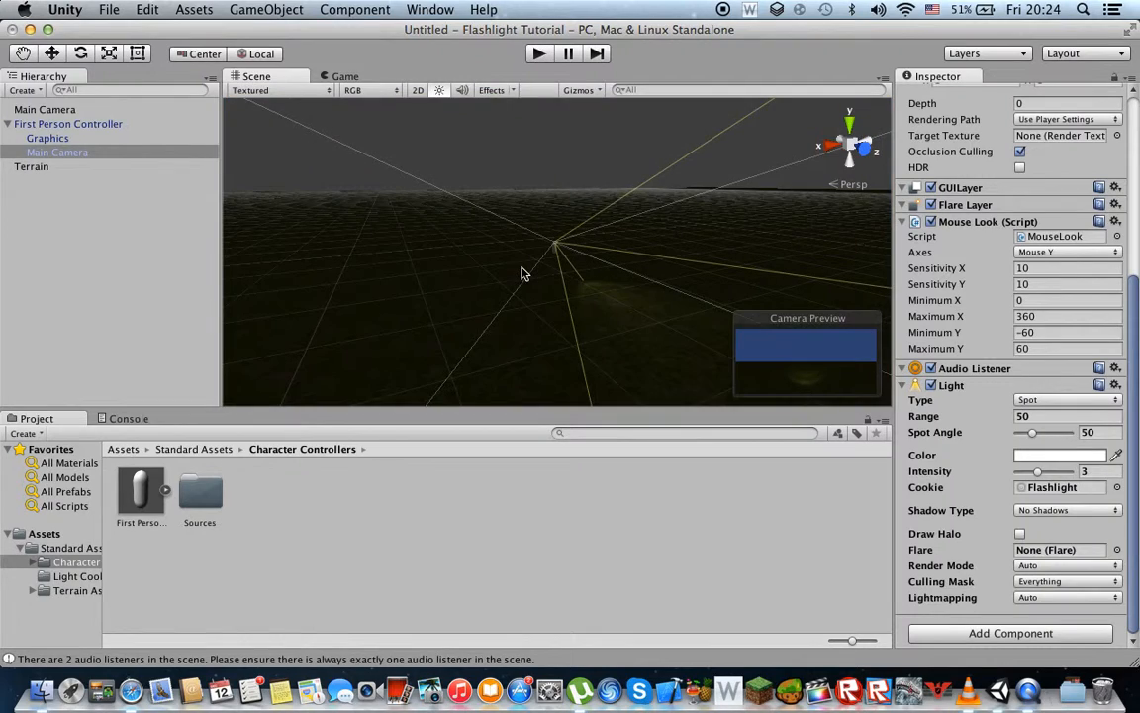